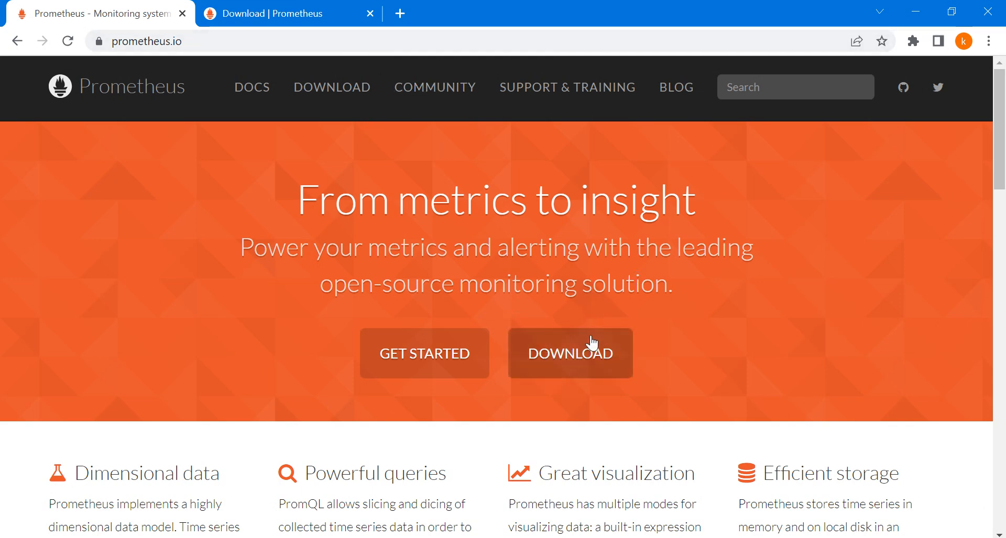
- Switch to the Prometheus download page and filter the downloads by the windows operating system
click(298, 15)
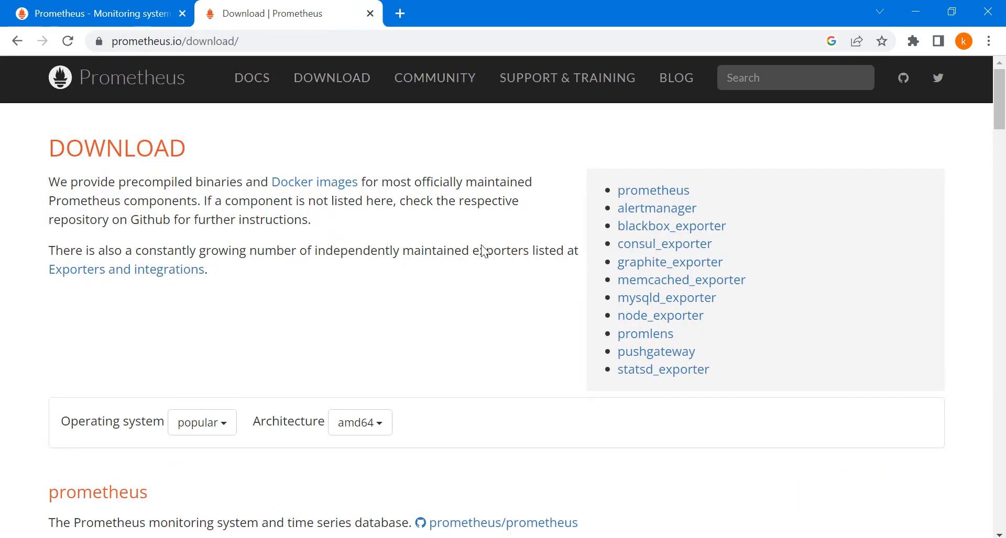
drag(51, 152, 399, 294)
click(458, 323)
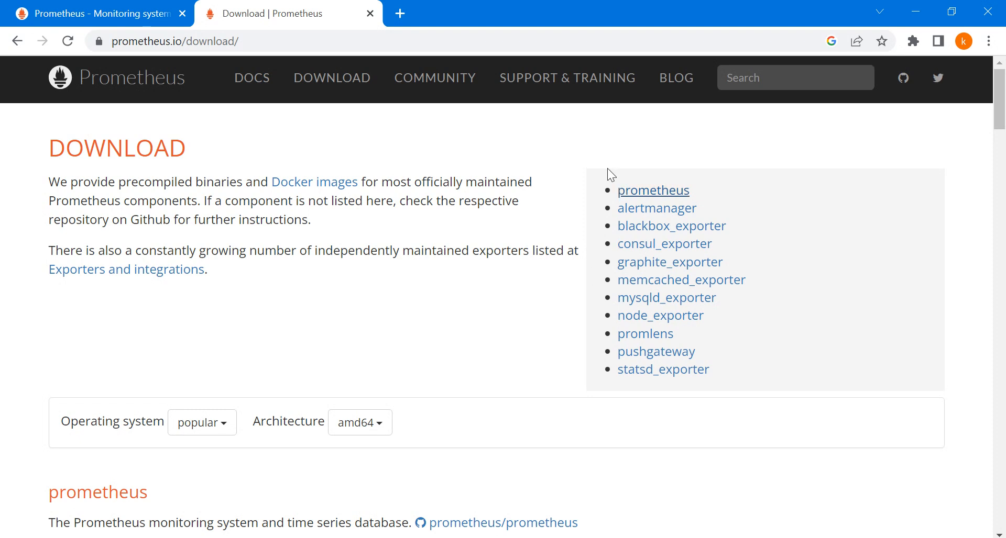
scroll(453, 347, down, 1)
scroll(453, 349, down, 3)
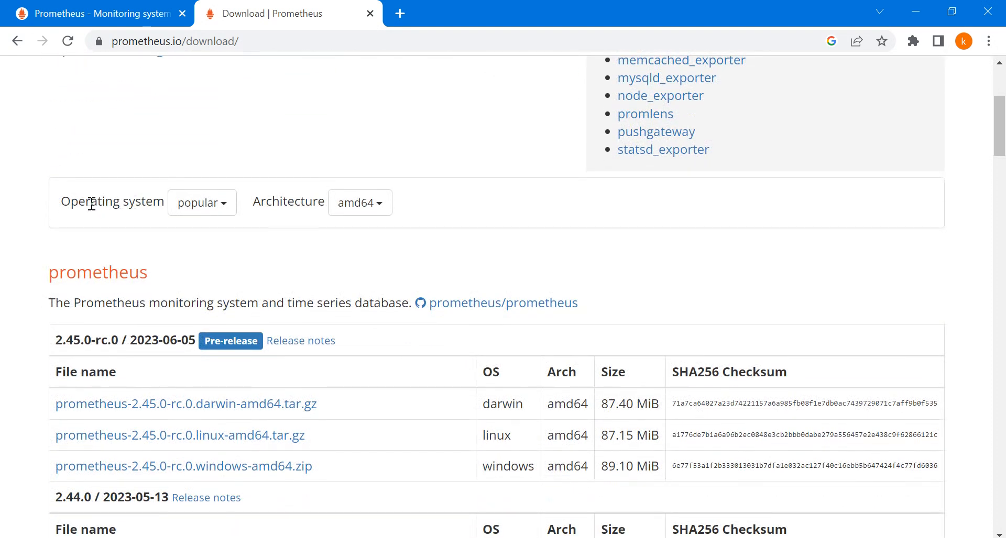
click(222, 203)
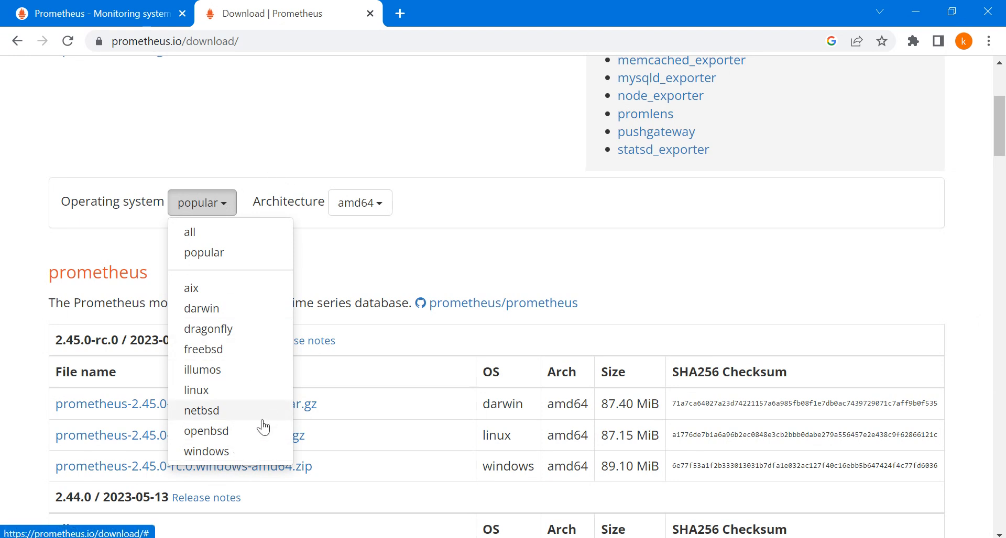
click(197, 458)
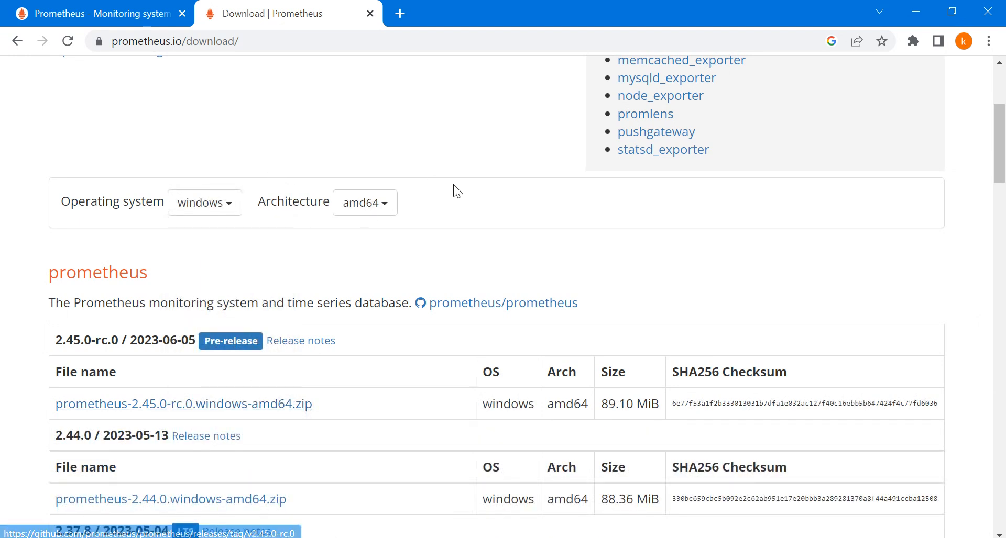
- Review the listed Prometheus releases and download prometheus-2.44.0.windows-amd64.zip
scroll(491, 199, down, 1)
scroll(489, 196, down, 1)
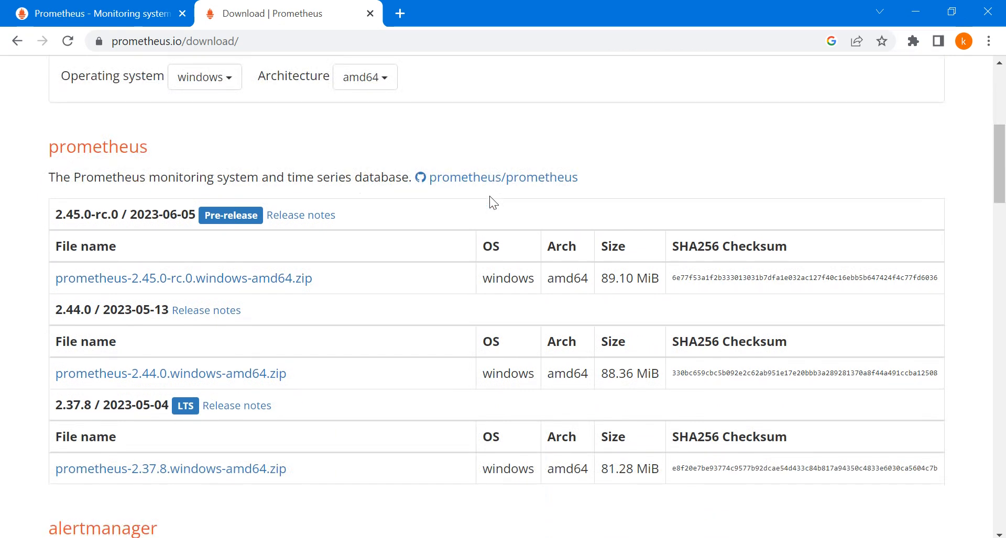
scroll(489, 196, down, 2)
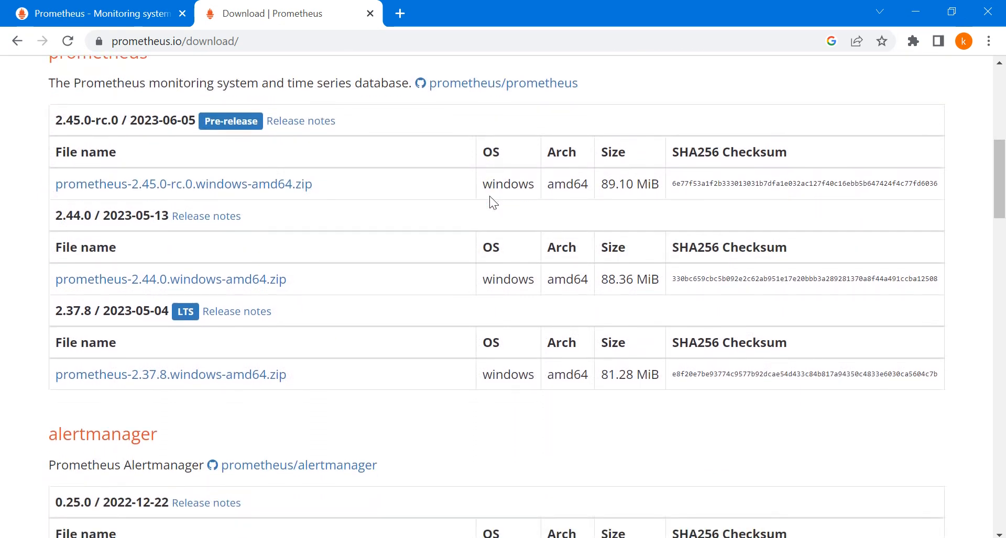
drag(54, 120, 163, 128)
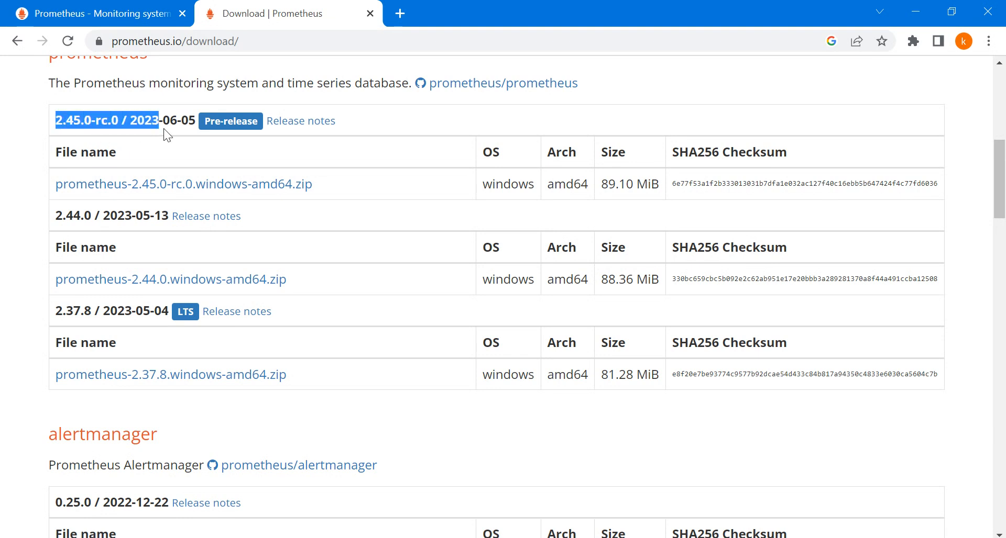
click(29, 143)
scroll(30, 143, up, 1)
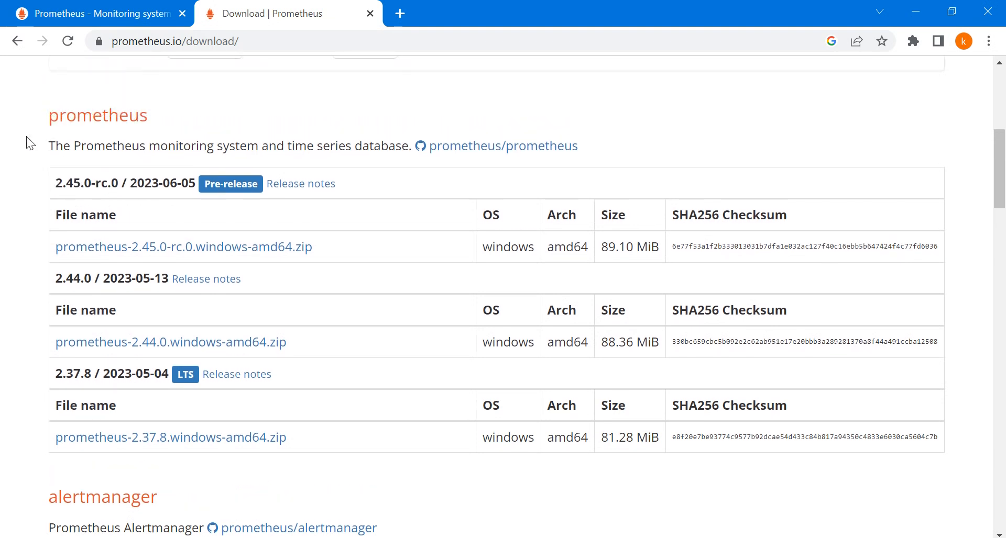
drag(54, 280, 169, 278)
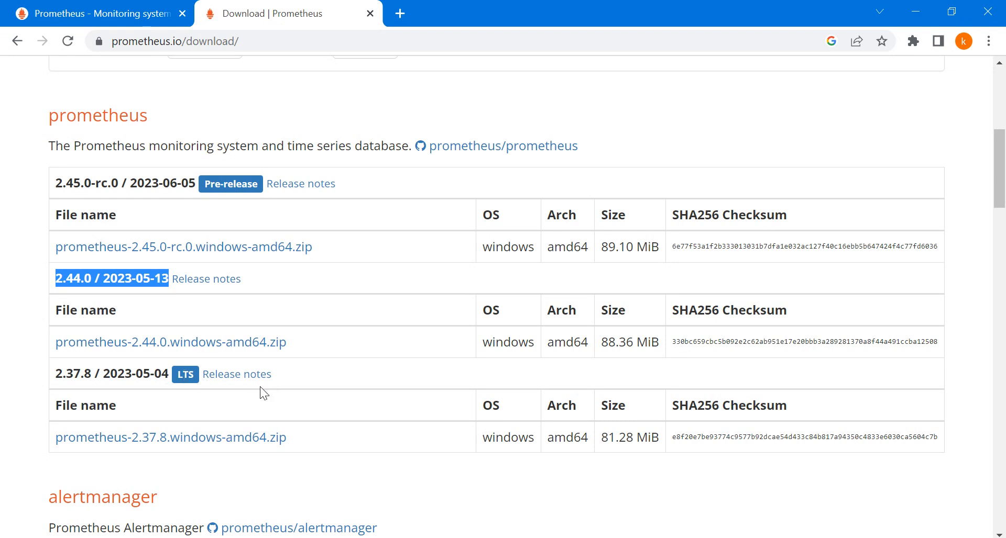
drag(56, 374, 171, 374)
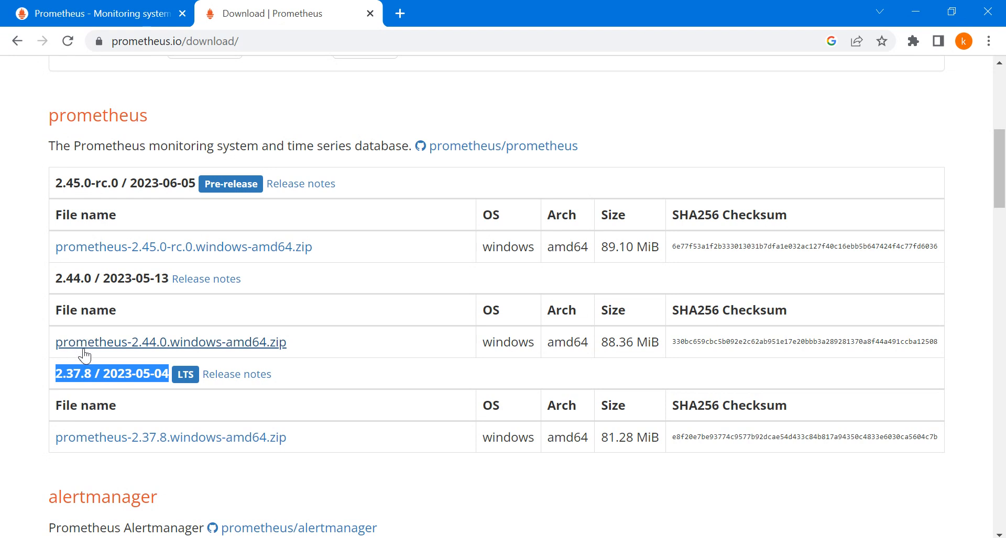
click(193, 343)
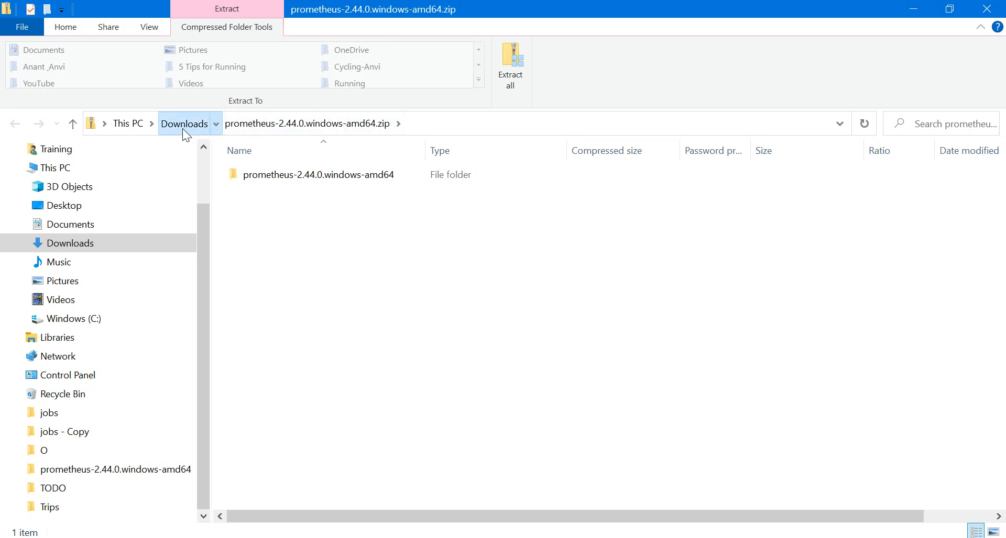
- Extract the downloaded Prometheus zip from the Downloads folder into C:\Softwares\Labs, using the path copied from the Labs folder
click(183, 126)
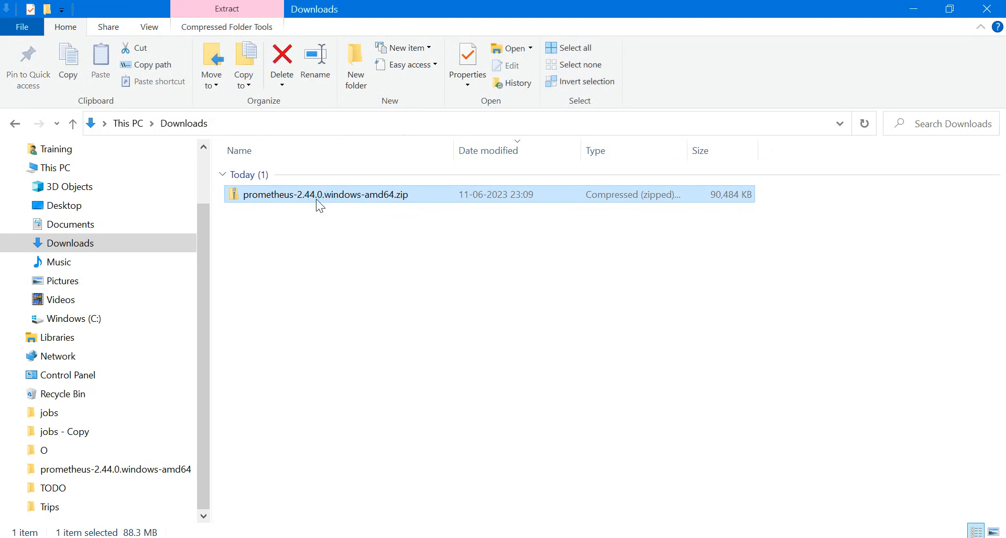
right_click(347, 201)
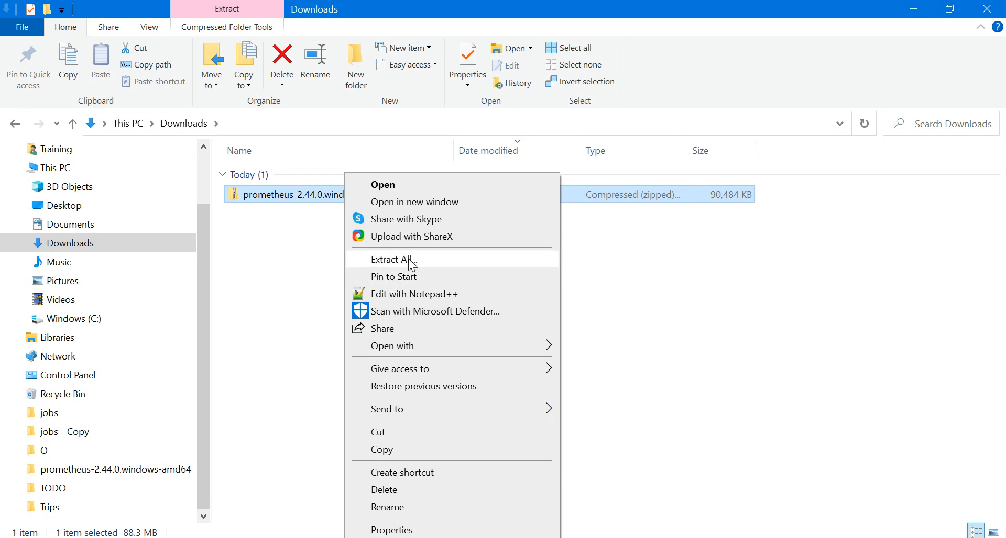
click(411, 261)
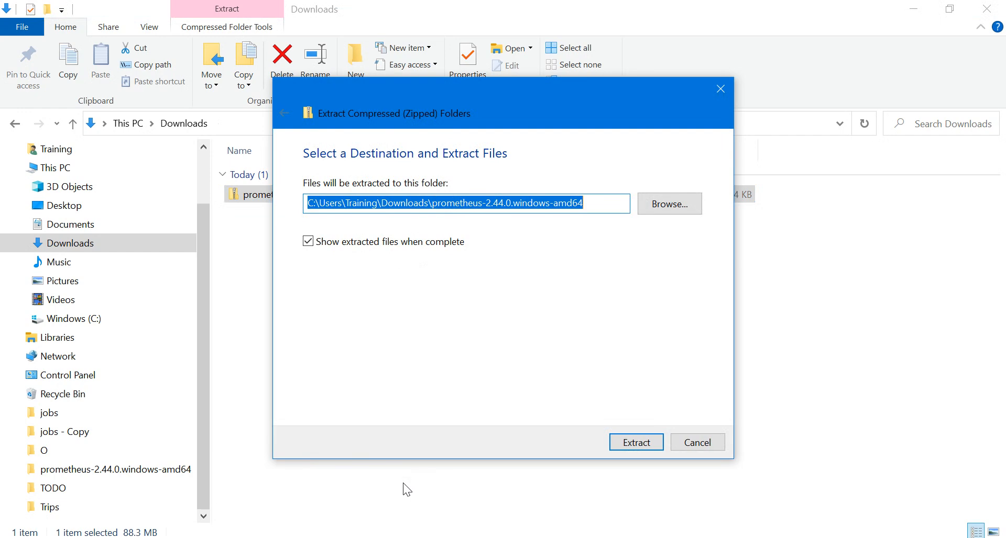
key(super)
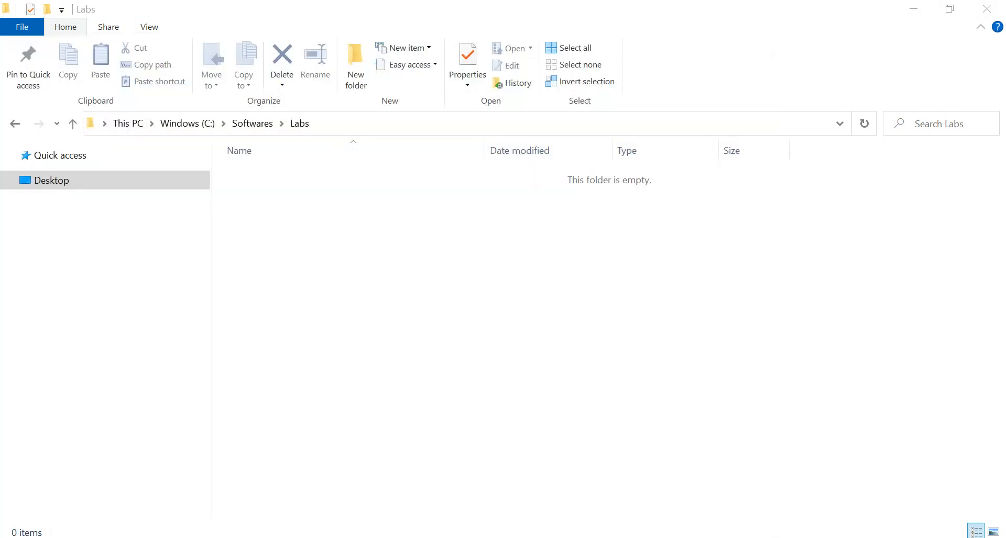
click(395, 125)
key(ctrl+c)
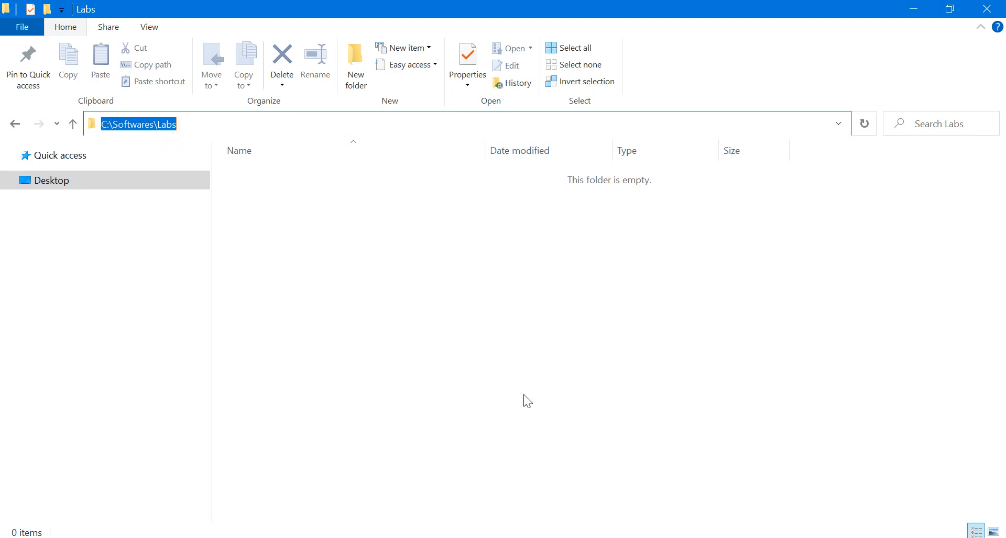
key(super)
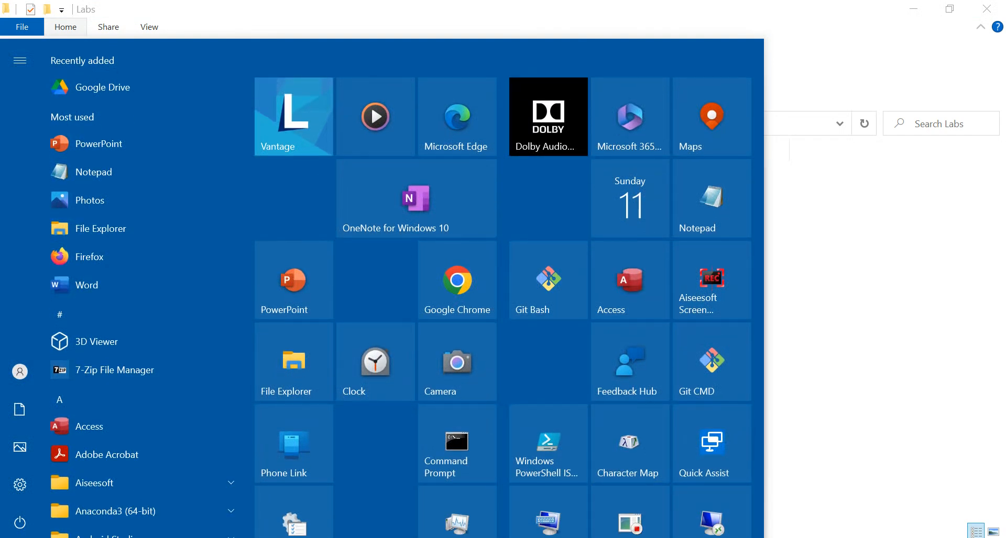
key(alt+Tab)
key(ctrl+v)
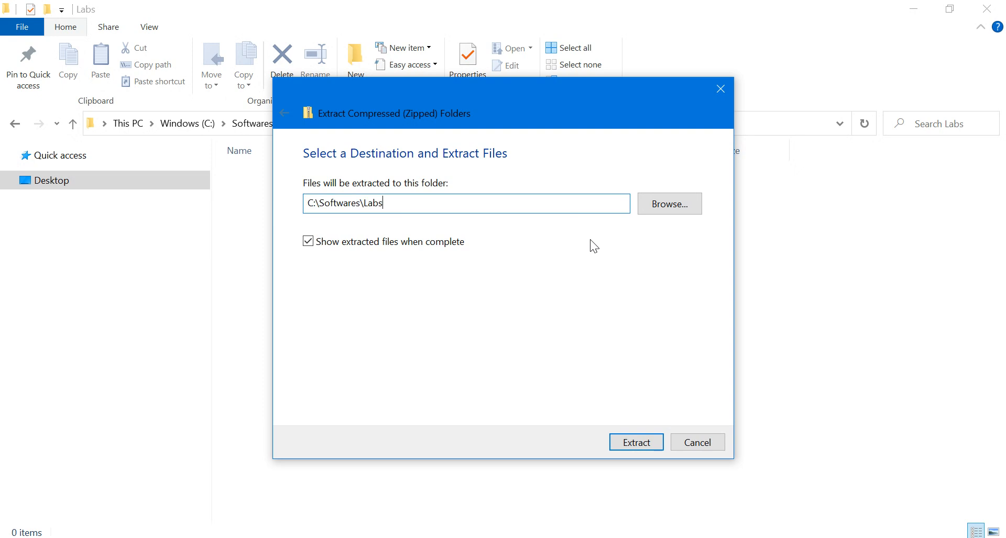
text(\)
click(642, 446)
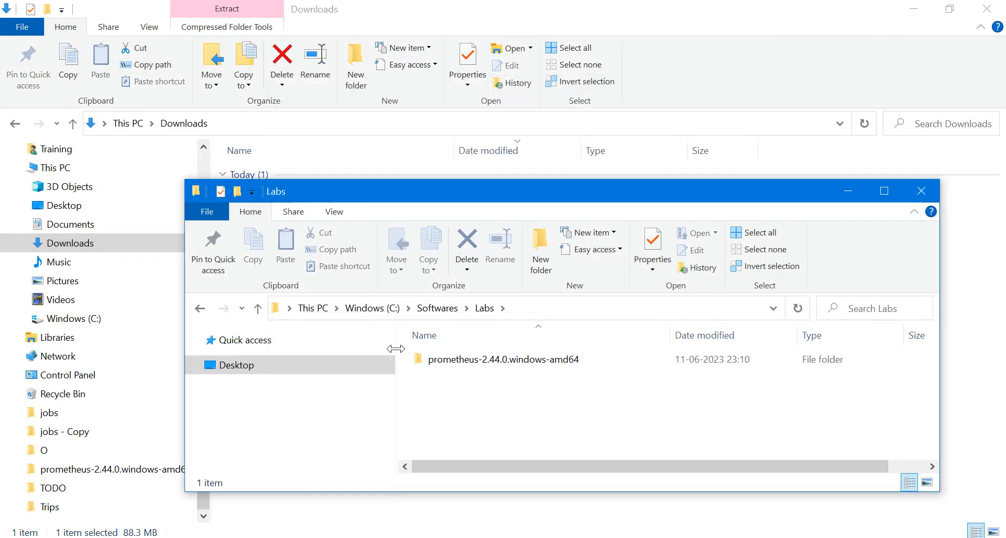
- Maximize the Labs folder window and open the extracted prometheus-2.44.0.windows-amd64 folder
double_click(592, 184)
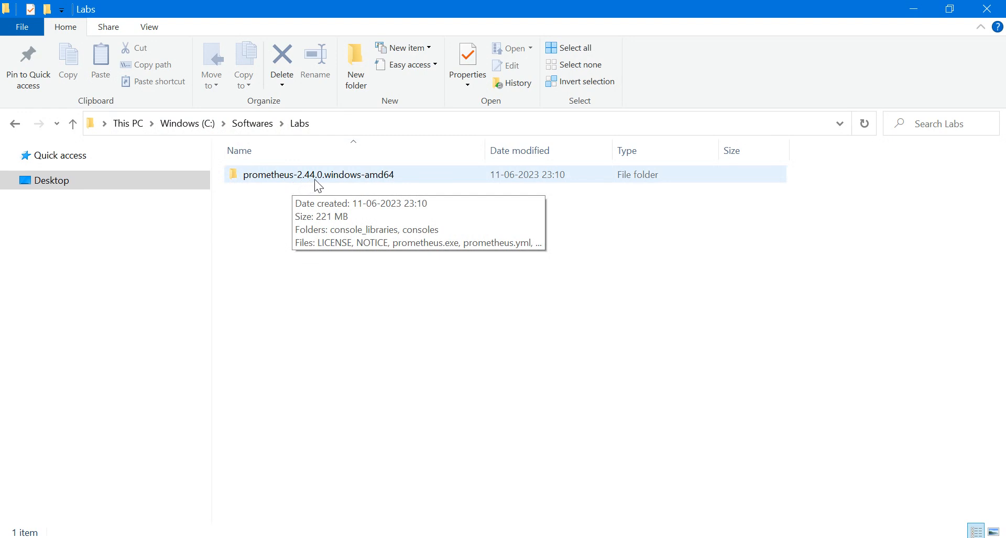
double_click(379, 175)
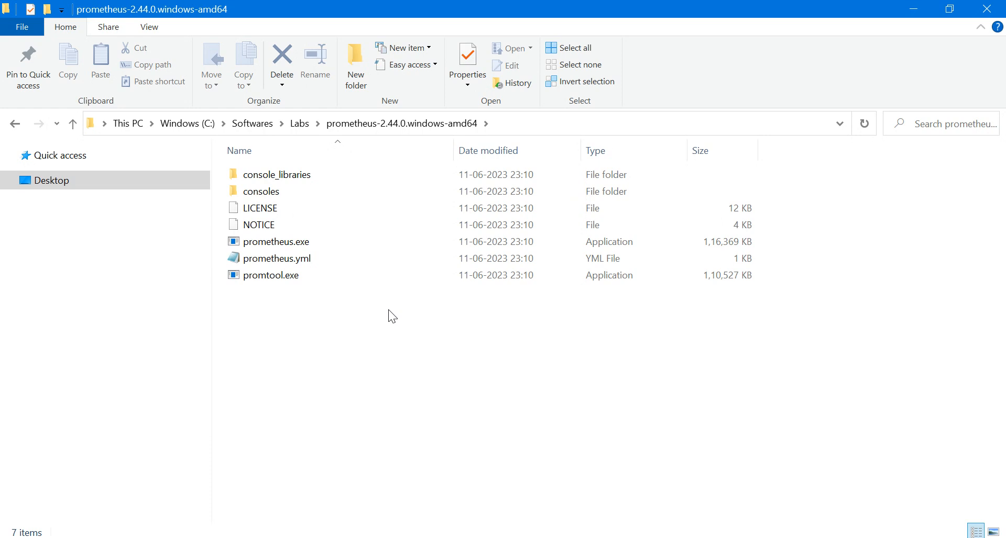
click(349, 244)
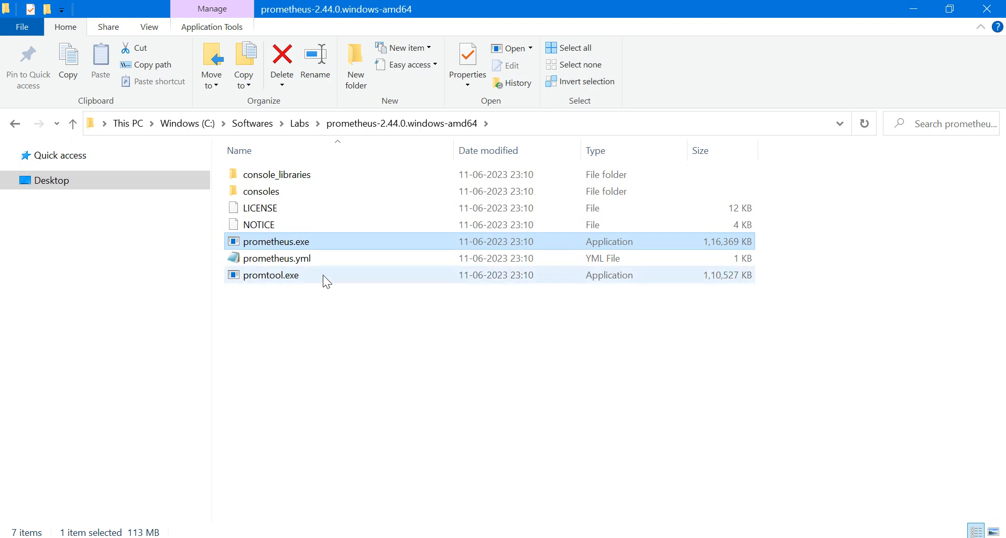
click(371, 332)
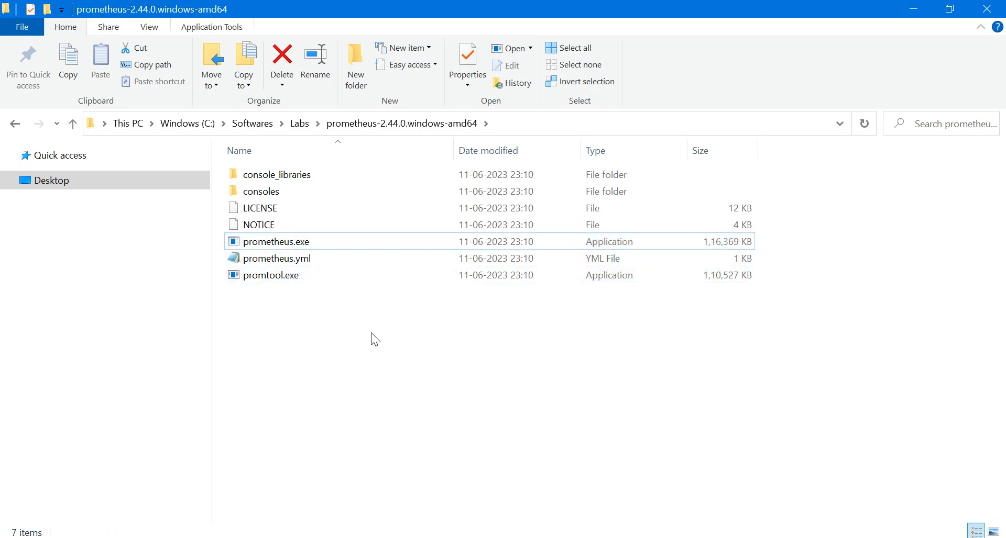
- Open prometheus.yml in Notepad++ and examine its scrape_configs section
right_click(319, 258)
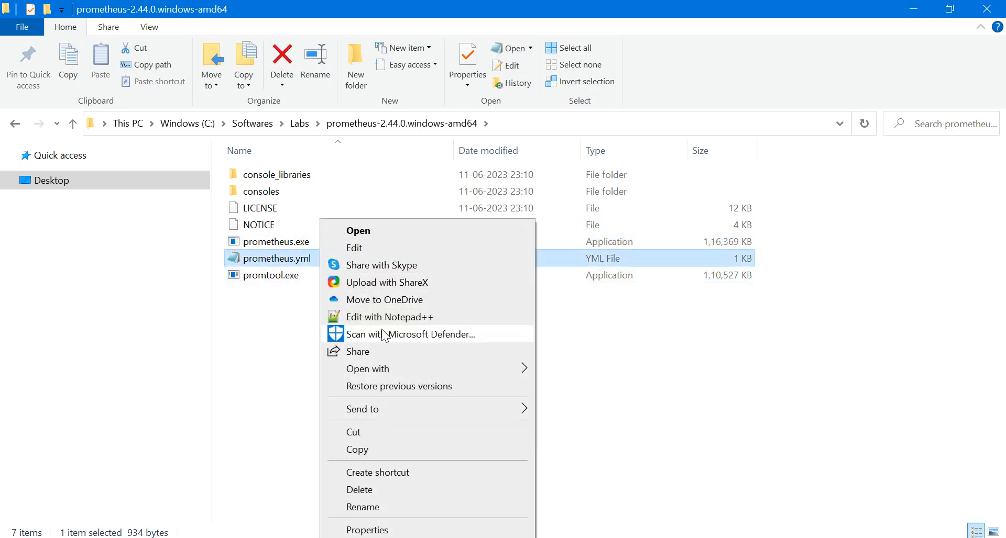
click(386, 316)
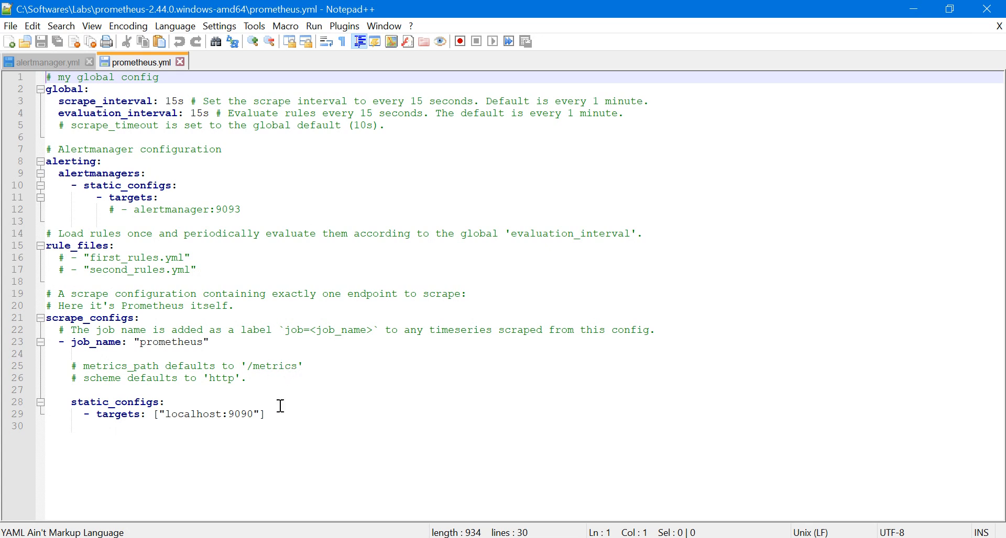
drag(280, 415, 45, 319)
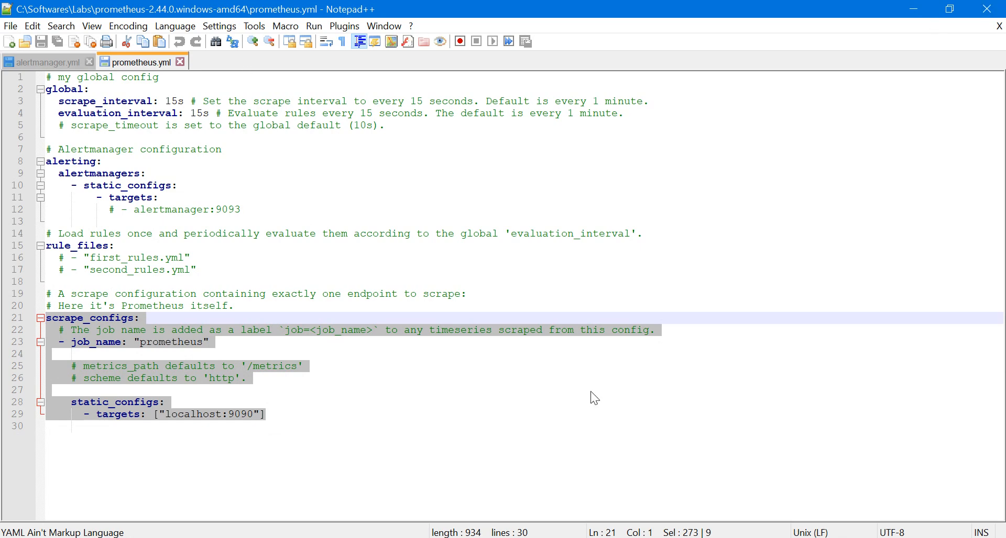
- Switch back to File Explorer and open a command prompt (cmd) in the prometheus-2.44.0.windows-amd64 folder
key(alt+Tab)
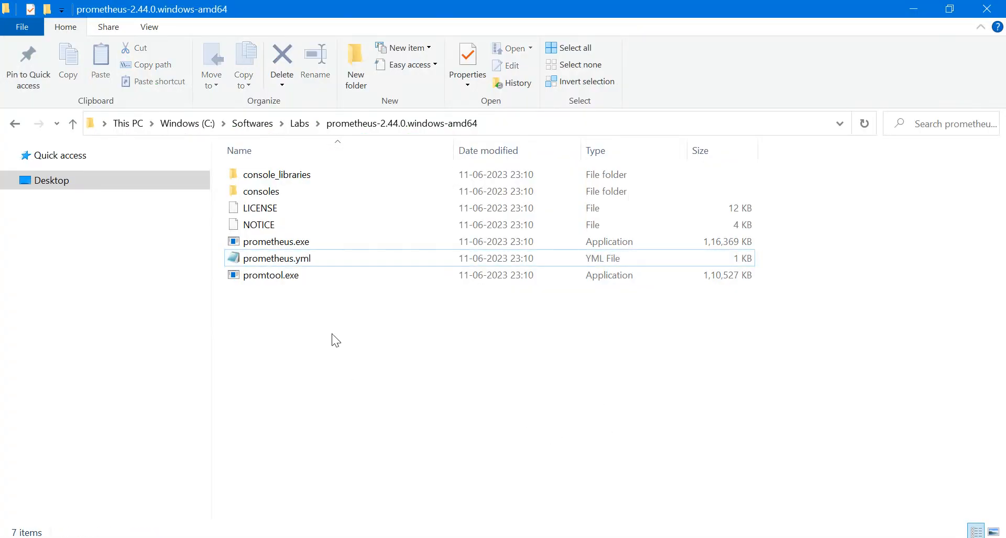
click(499, 120)
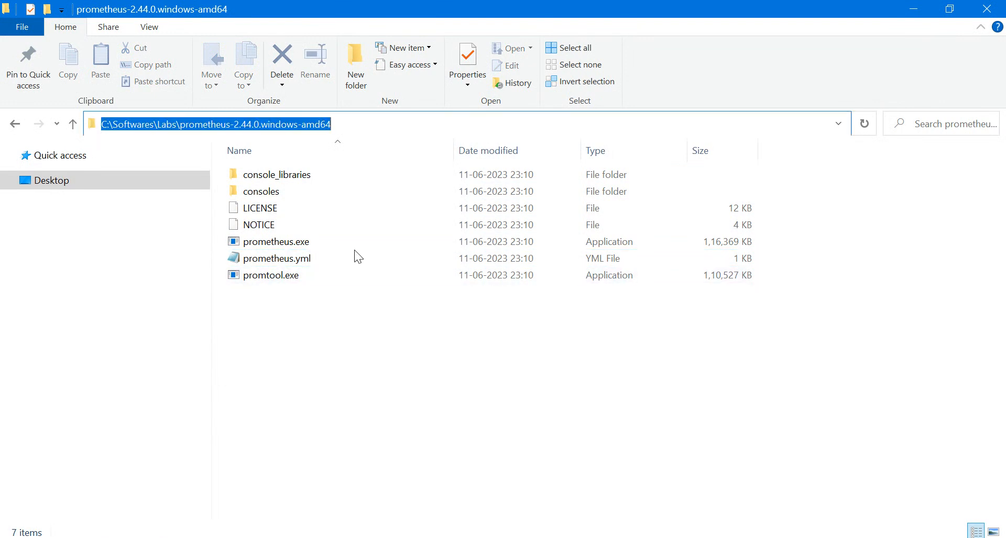
text(cmd)
double_click(399, 128)
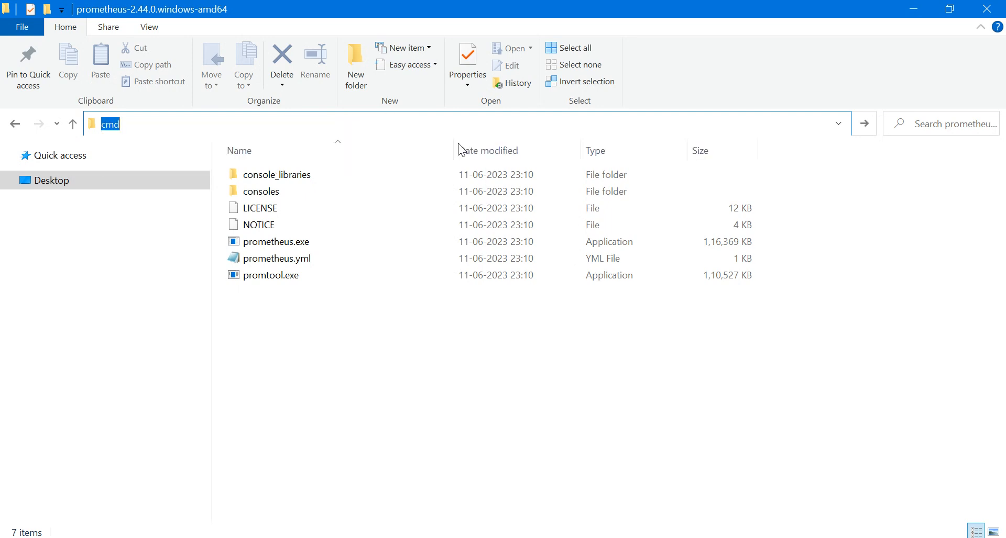
key(Return)
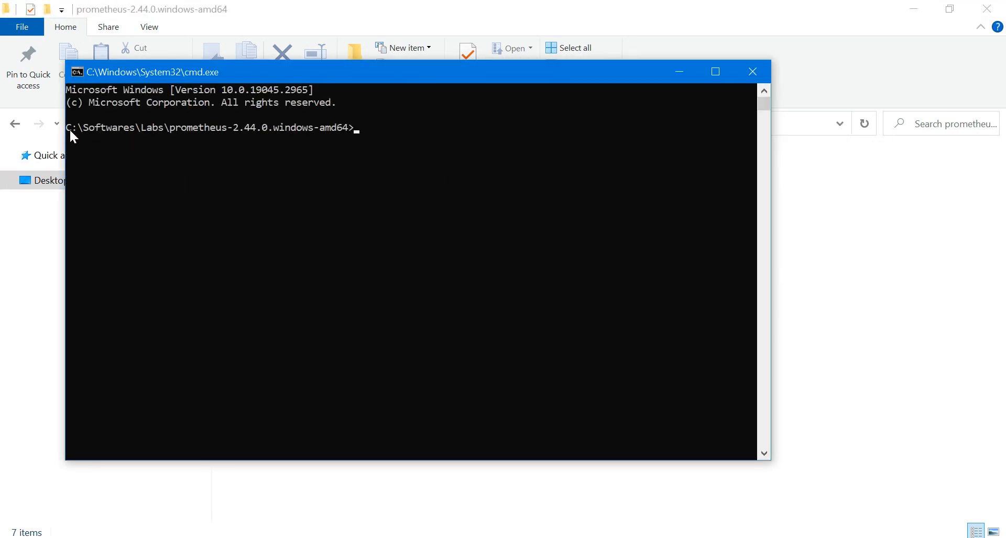
- Check the command prompt's working path and list the Prometheus folder's contents with dir
drag(70, 131, 96, 134)
drag(156, 134, 282, 131)
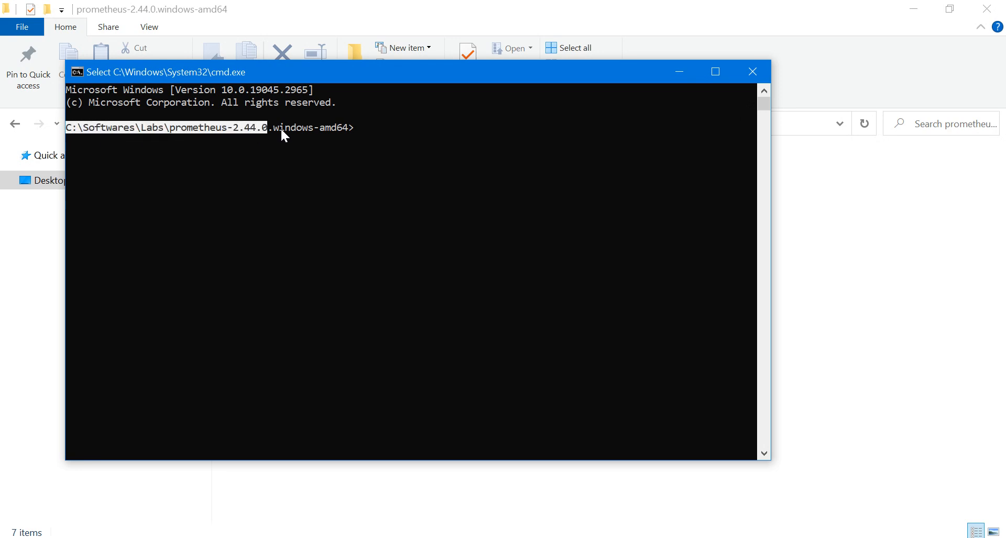
click(406, 183)
text(dir)
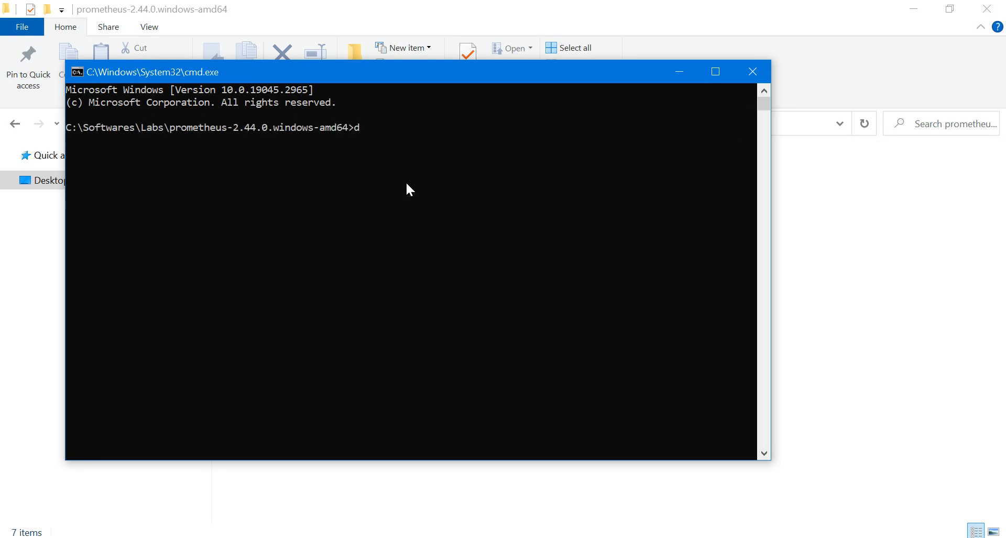
key(Return)
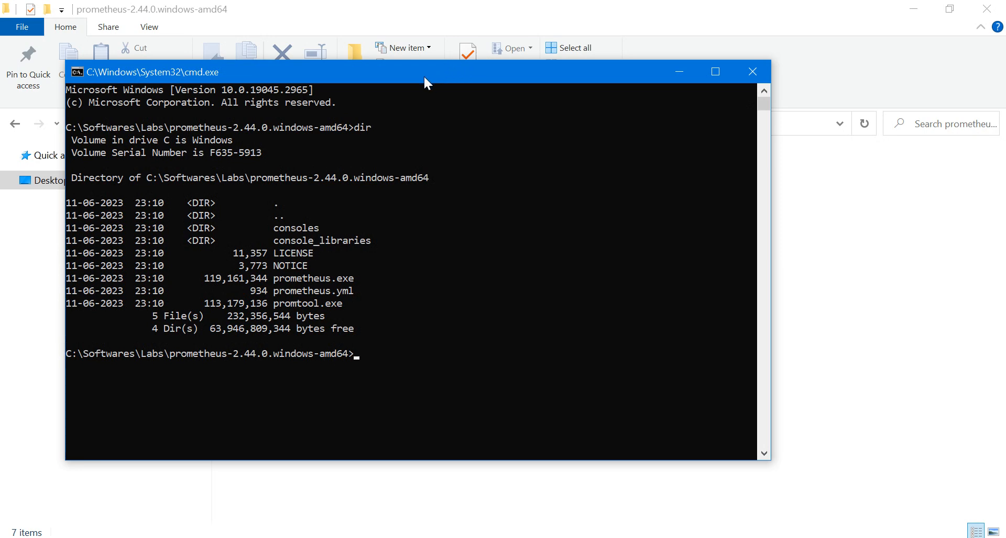
drag(426, 79, 516, 79)
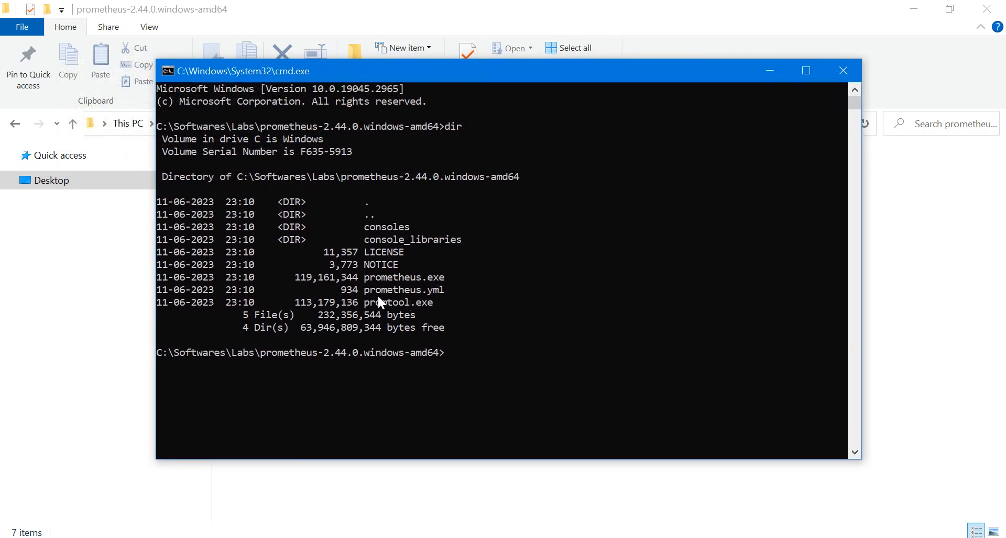
- Run prometheus.exe from the command prompt and highlight the listening port number in its startup log
drag(365, 279, 422, 282)
click(533, 341)
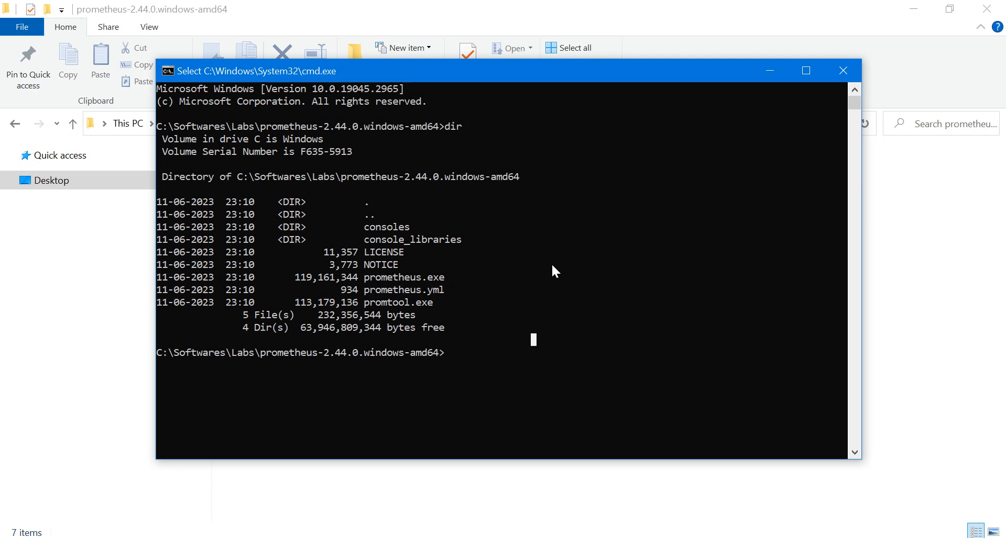
text(pr)
key(Tab)
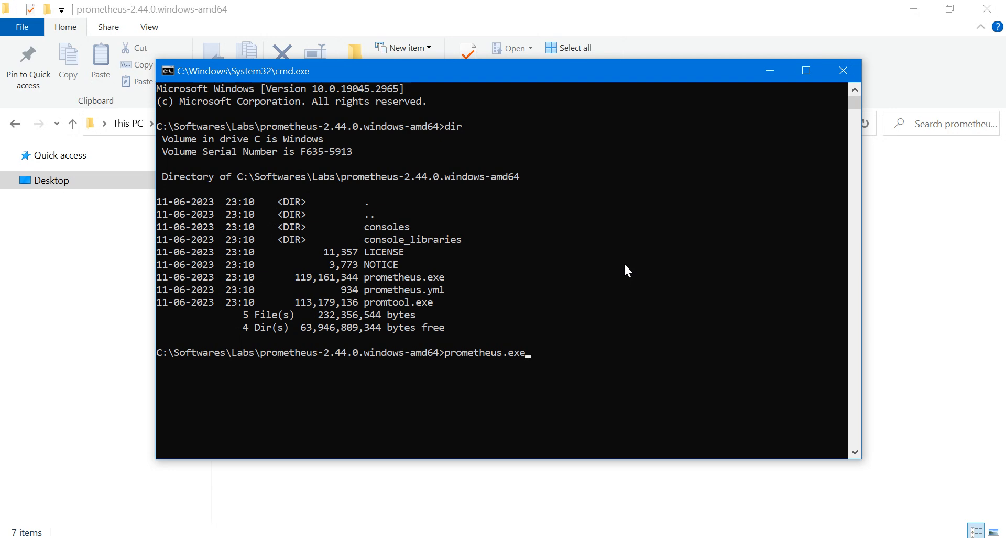
key(Return)
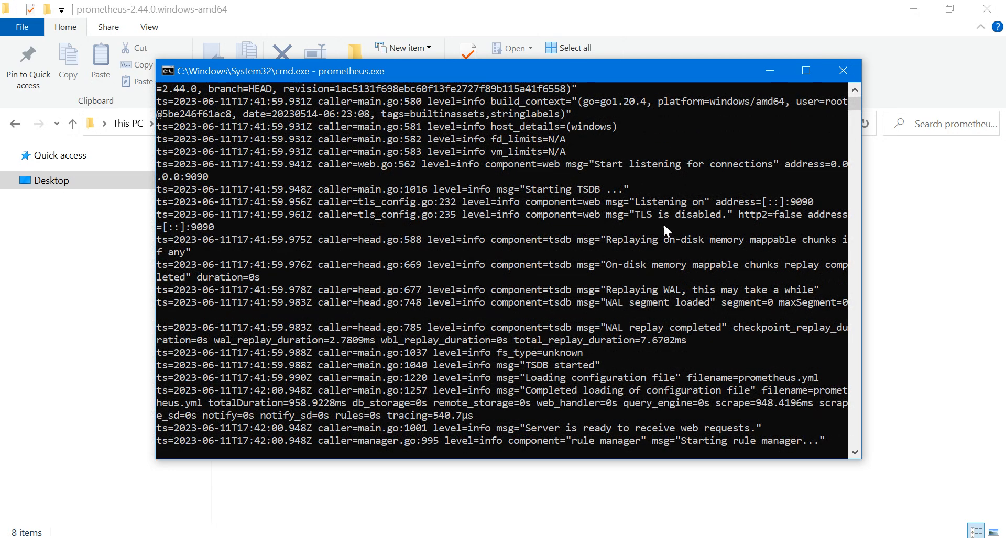
click(794, 202)
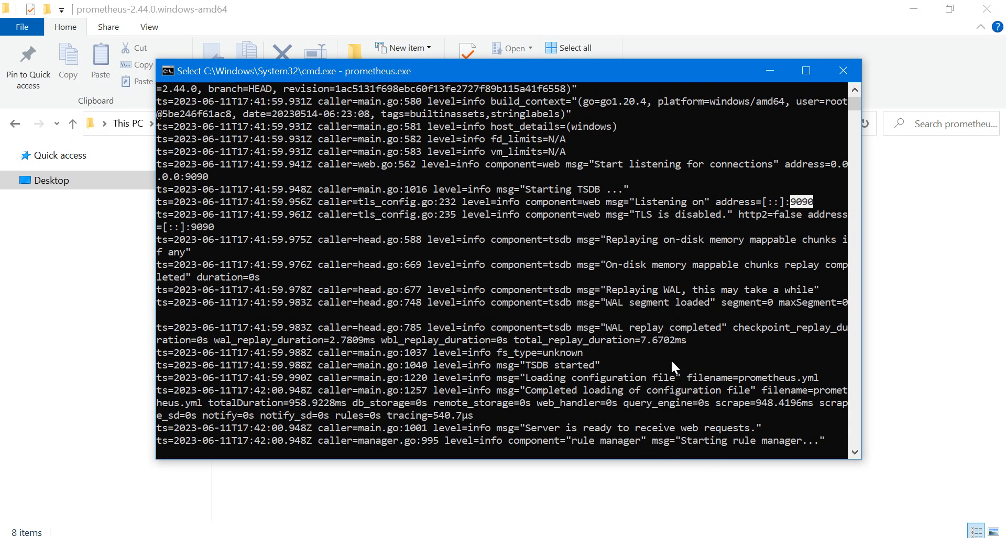
- Switch to Chrome and open localhost:9090 in a new tab
key(super)
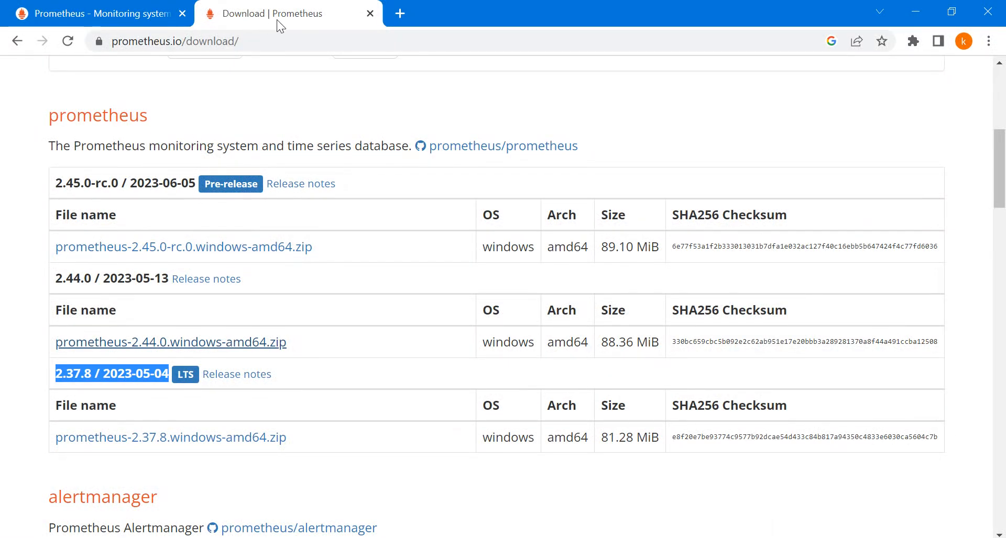
click(397, 14)
click(313, 41)
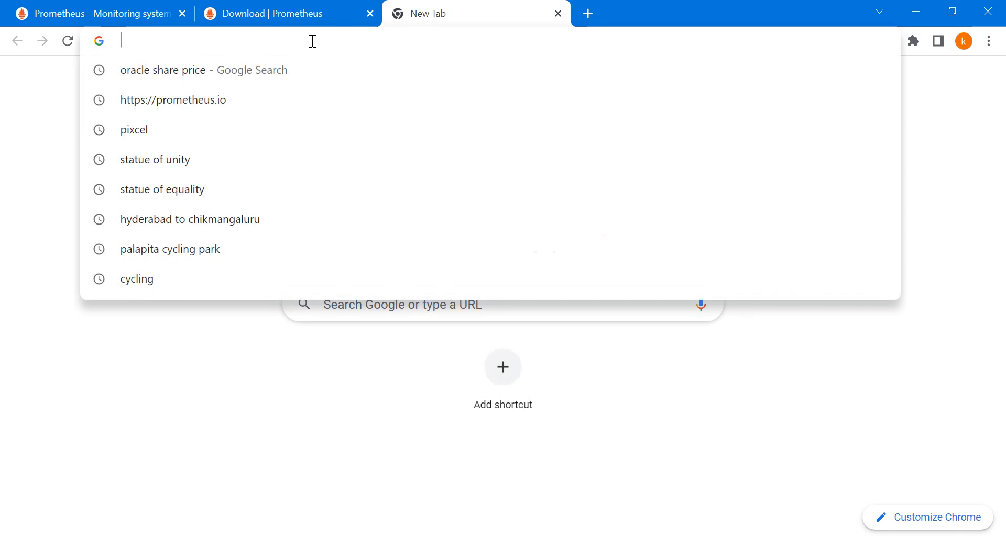
text(lo)
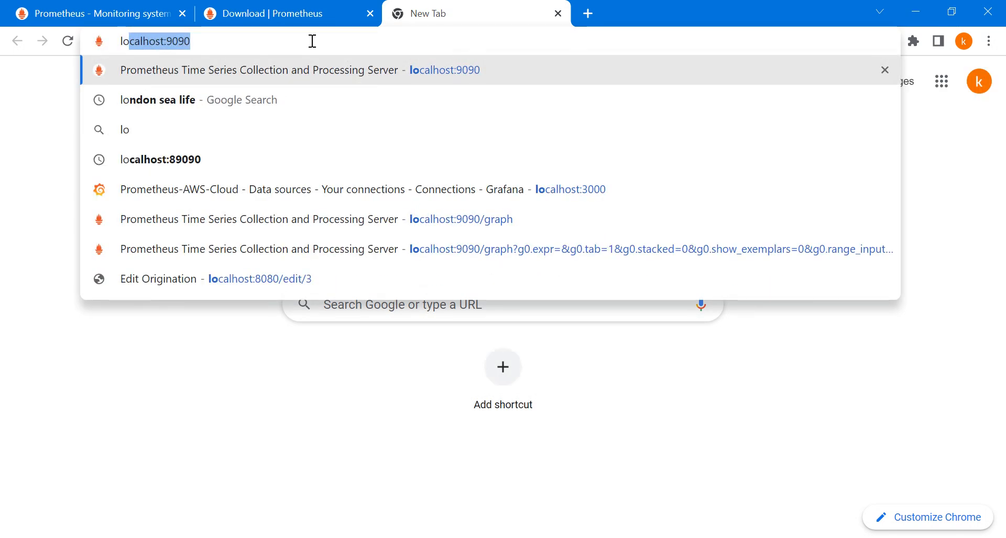
text(calhost:)
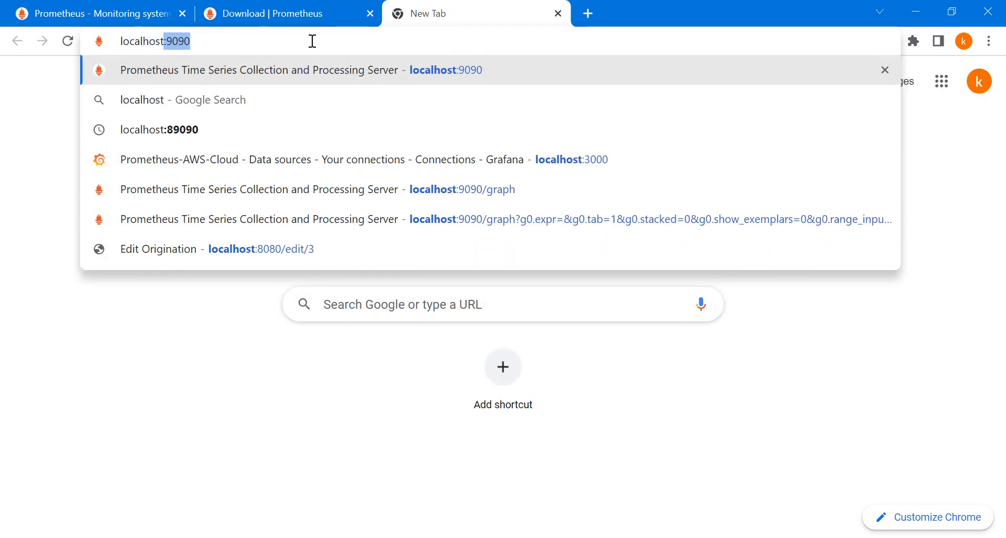
text(9090)
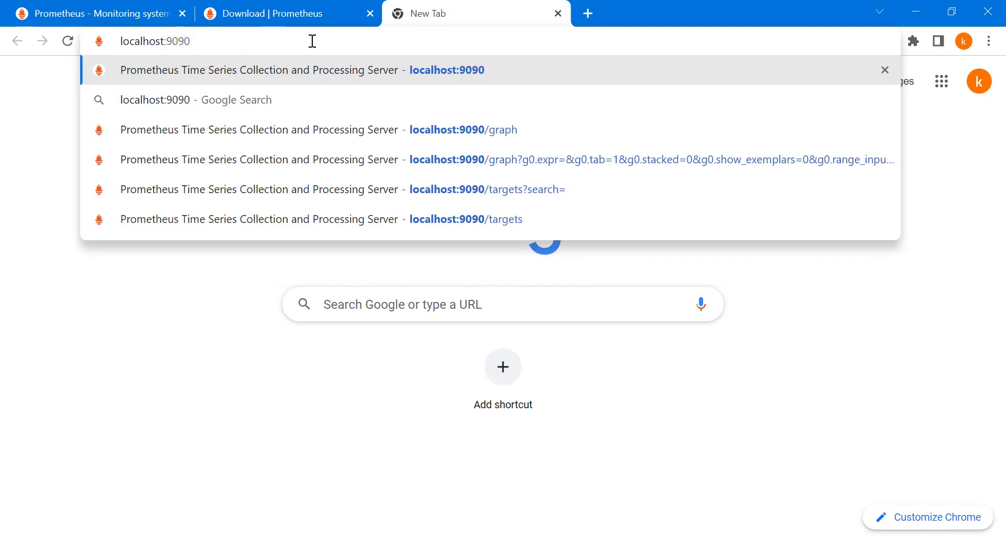
key(Return)
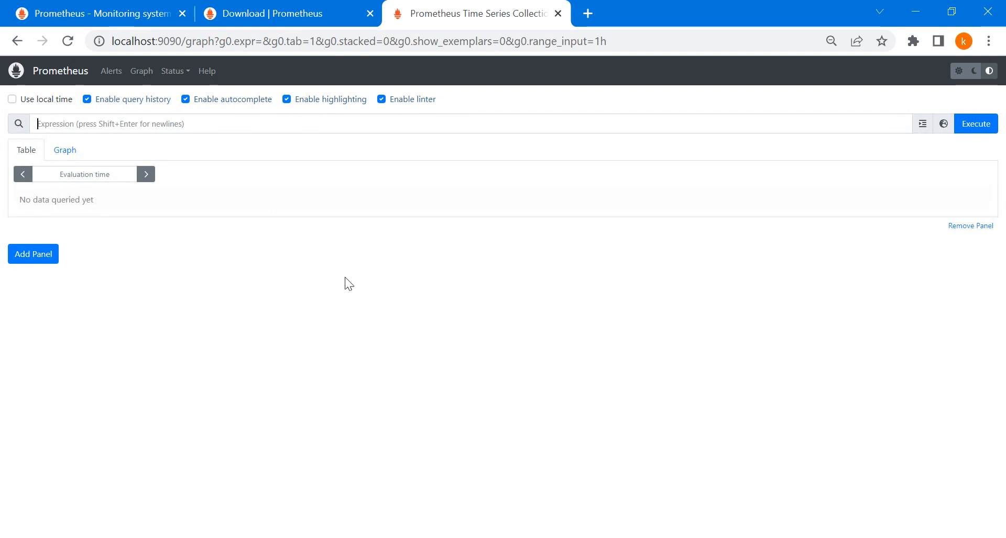
- Execute the query "up" in the Prometheus expression browser and highlight the value it returns
text(up)
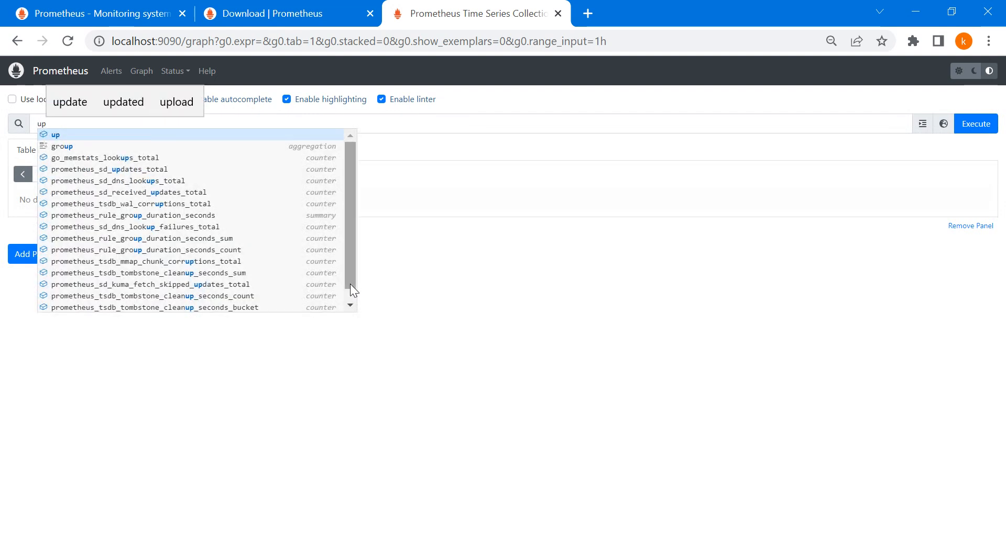
click(871, 346)
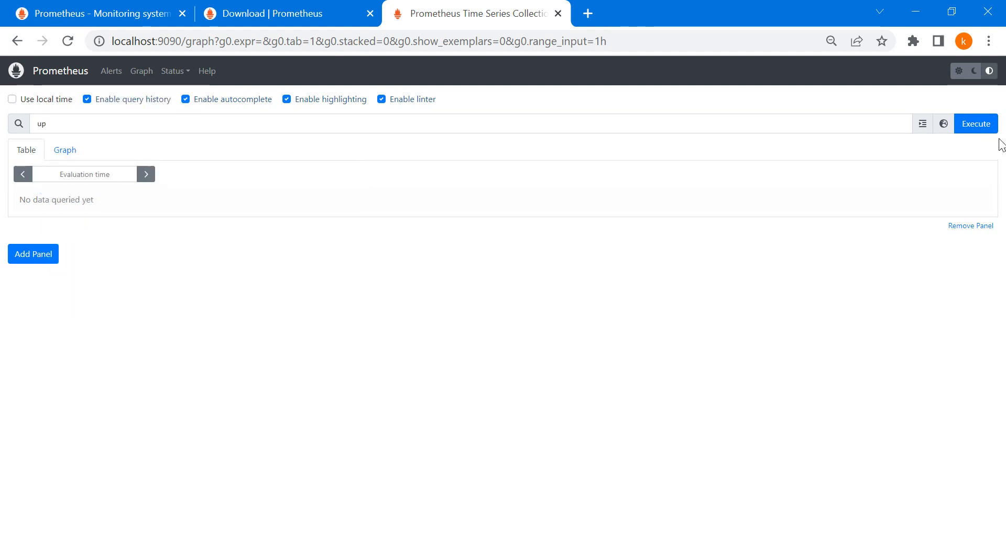
click(974, 126)
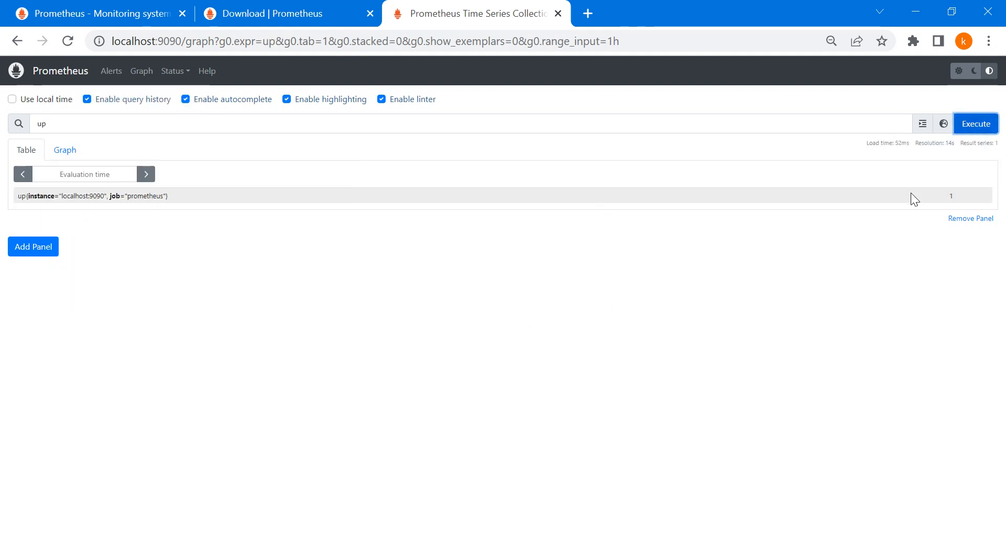
double_click(951, 195)
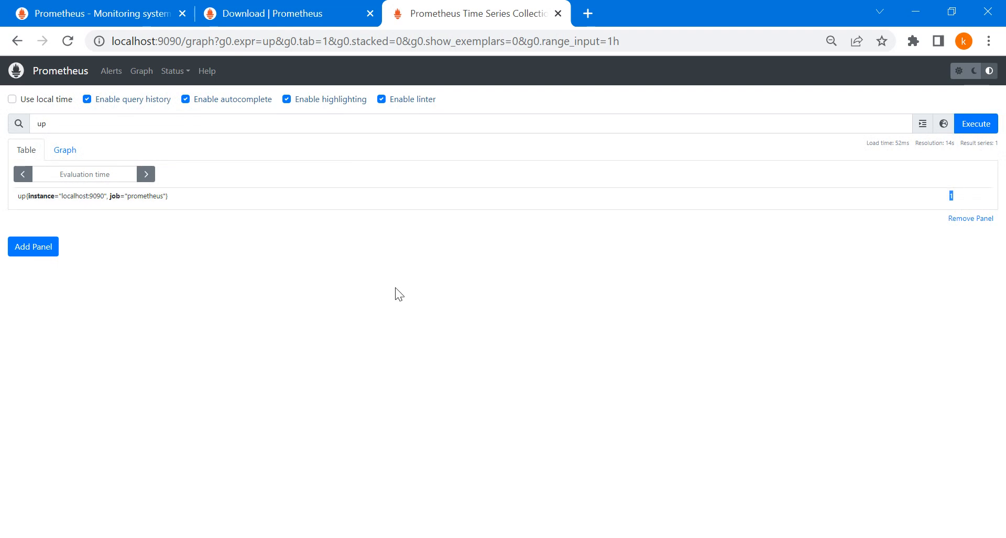
- Go to the Prometheus Targets page and open the prometheus job's metrics endpoint in a new browser tab
click(174, 72)
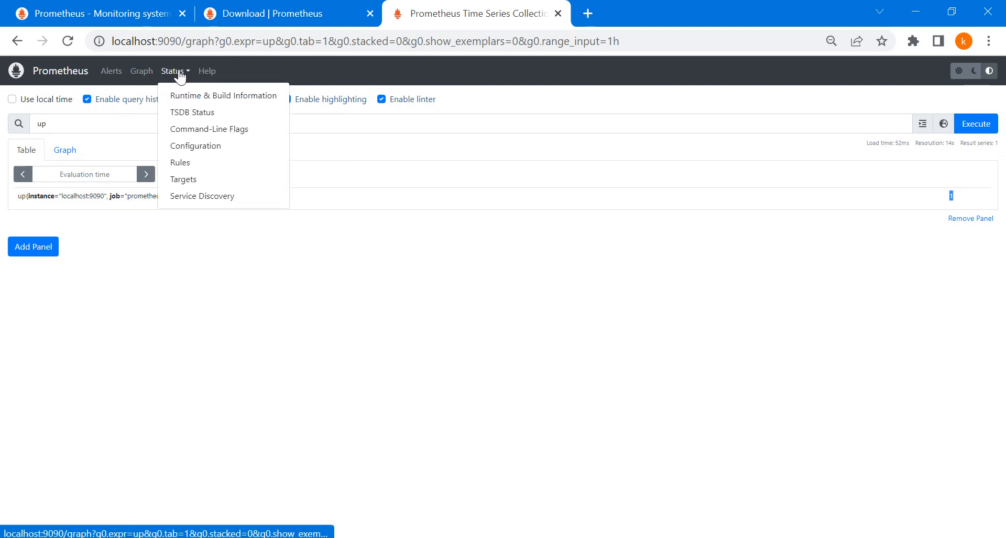
click(188, 179)
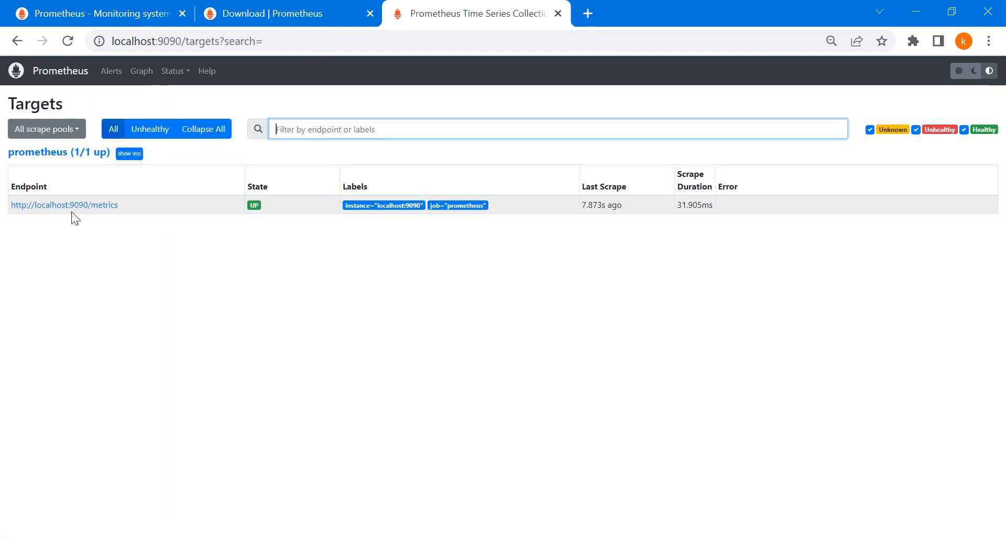
ctrl+click(93, 209)
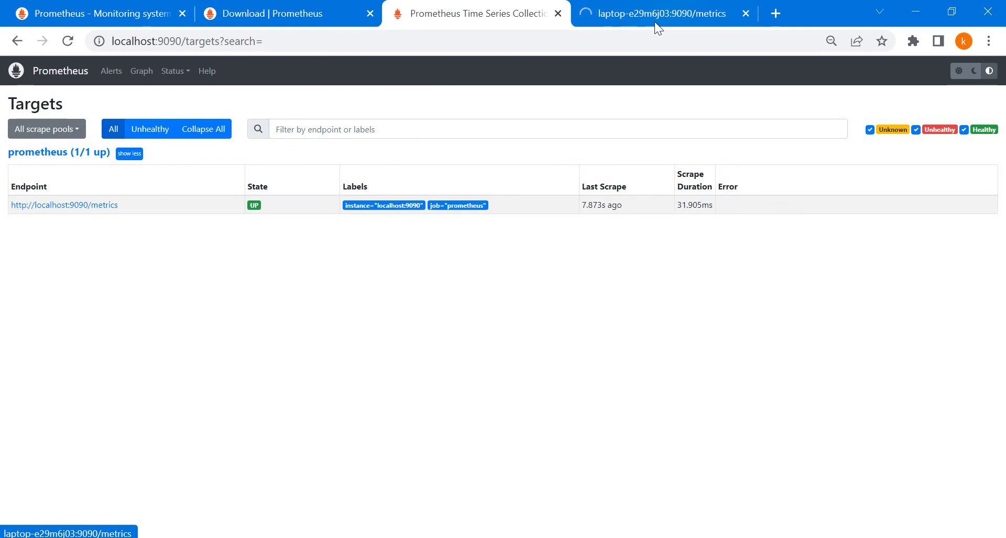
click(632, 16)
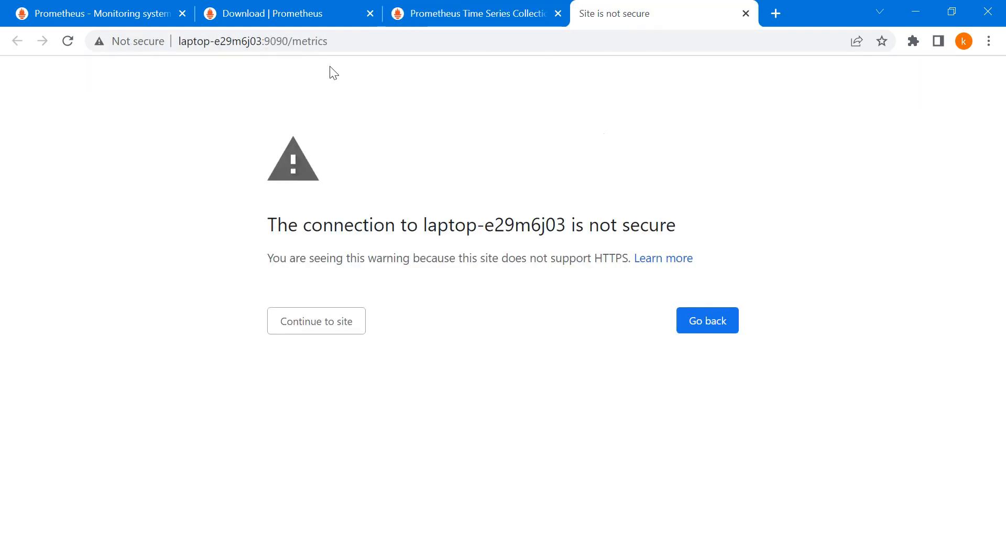
- Replace the host name in the metrics address with localhost and load localhost:9090/metrics
click(341, 36)
drag(261, 41, 152, 41)
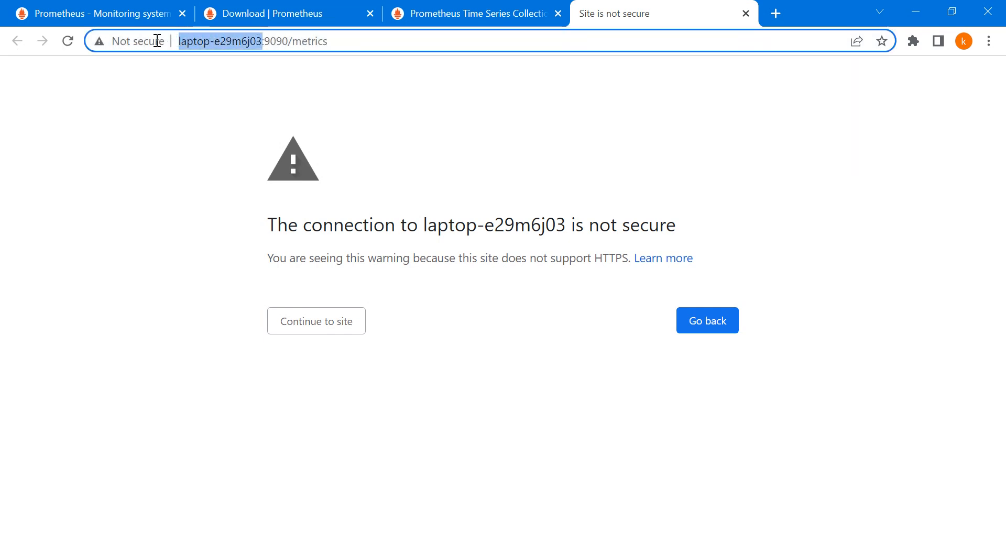
text(localho)
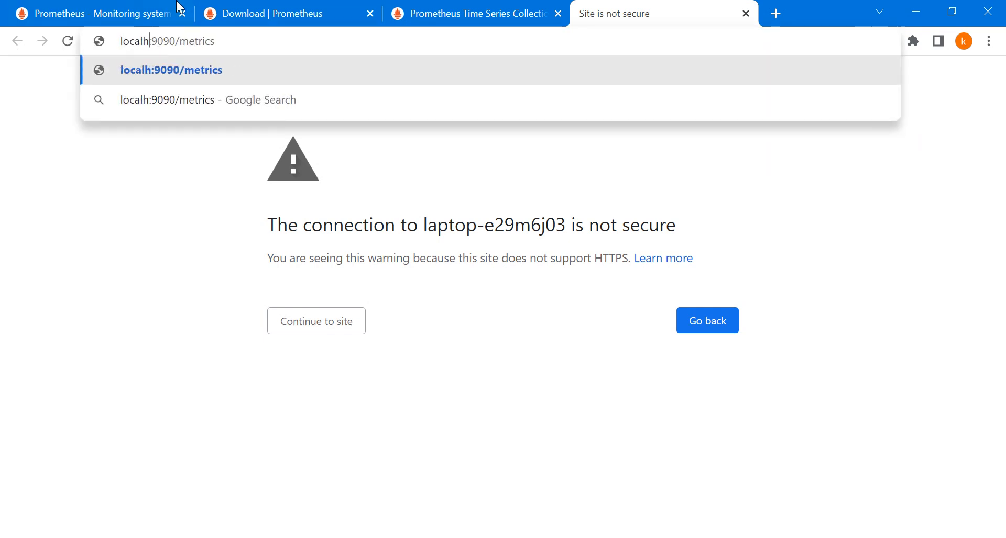
key(BackSpace)
key(BackSpace)
key(BackSpace)
key(BackSpace)
key(BackSpace)
key(BackSpace)
key(BackSpace)
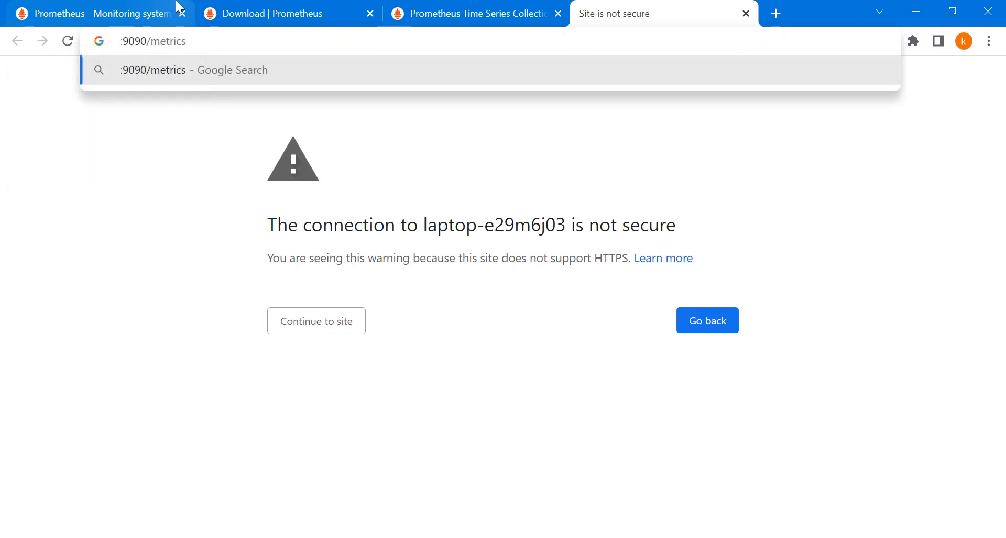
text(localhos)
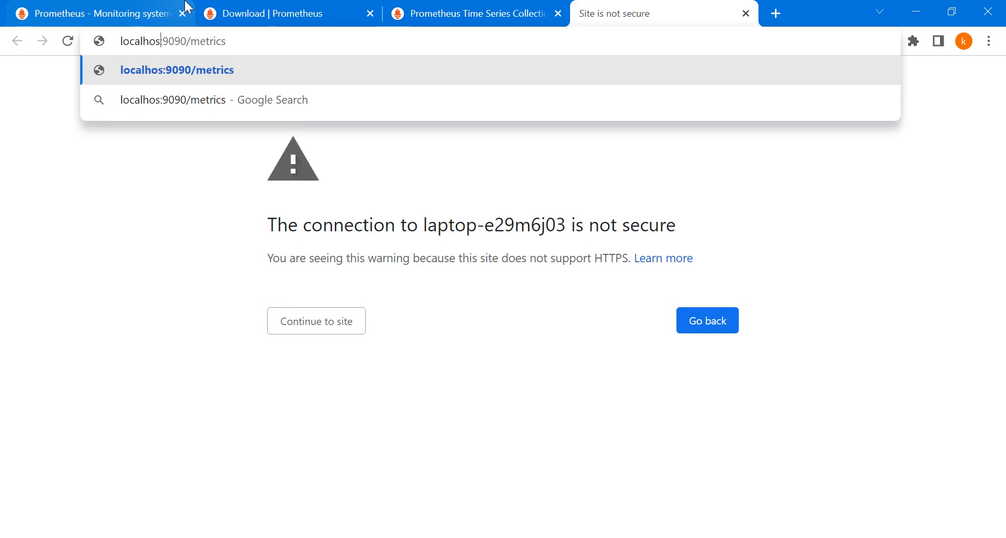
text(t)
key(Return)
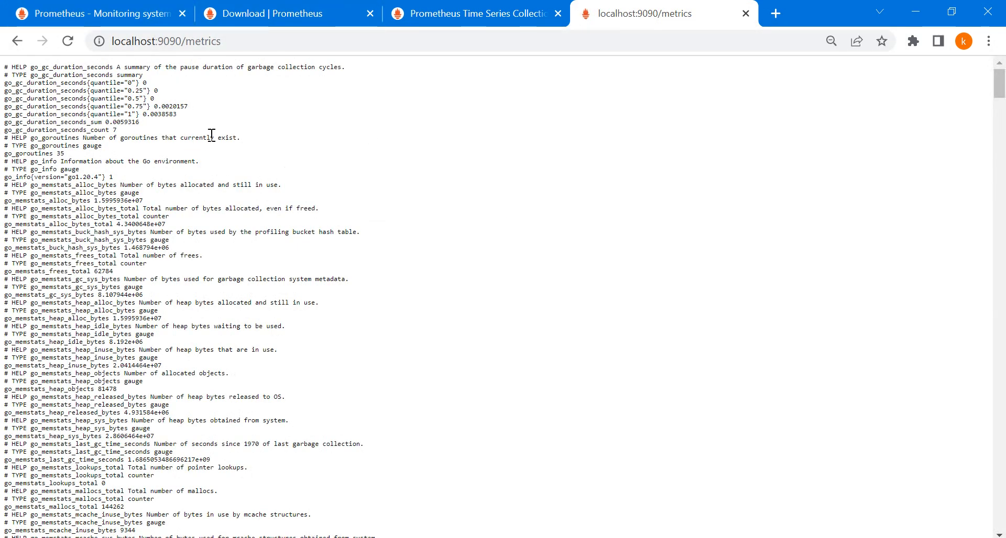
- Examine the exposed metrics text, then return to the Targets page and look over the available Status pages
drag(86, 96, 171, 484)
click(555, 163)
click(467, 13)
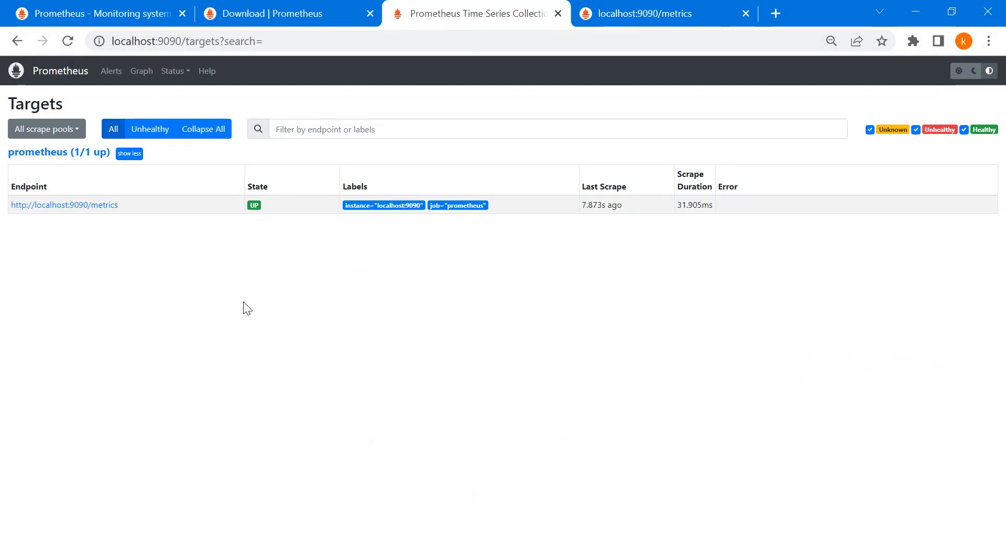
click(175, 73)
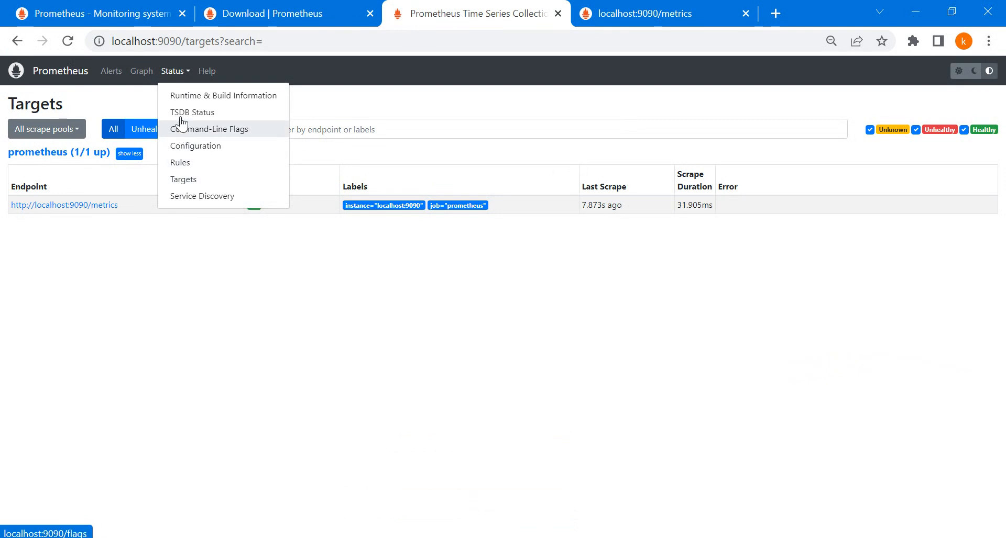
click(221, 307)
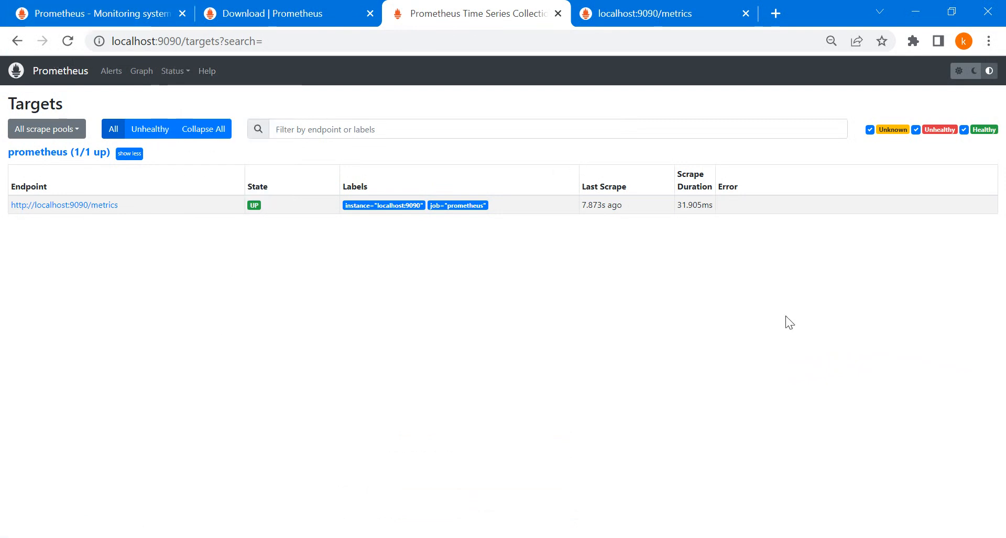
- Return to the Prometheus query page, check the Graph view, and activate the expression field in the Table view
click(46, 73)
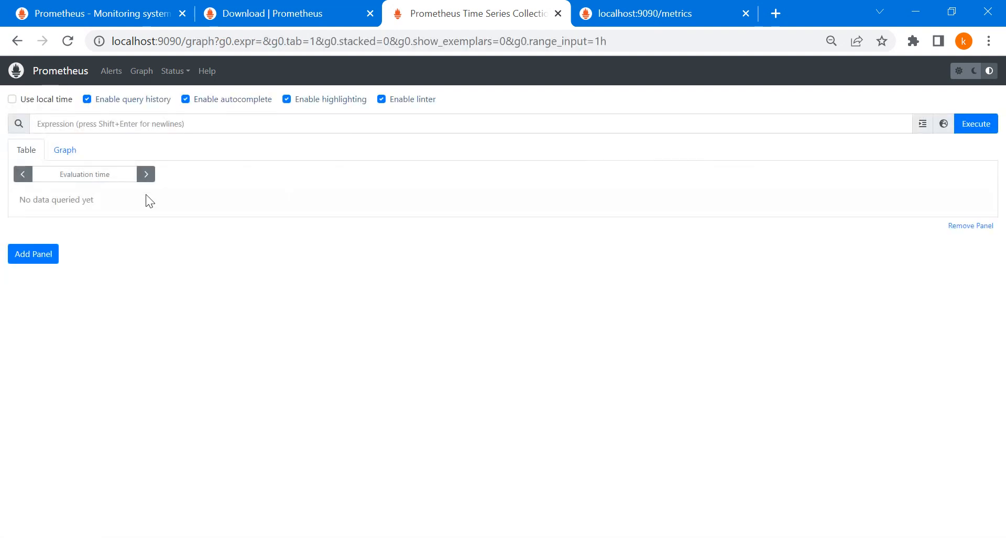
click(63, 153)
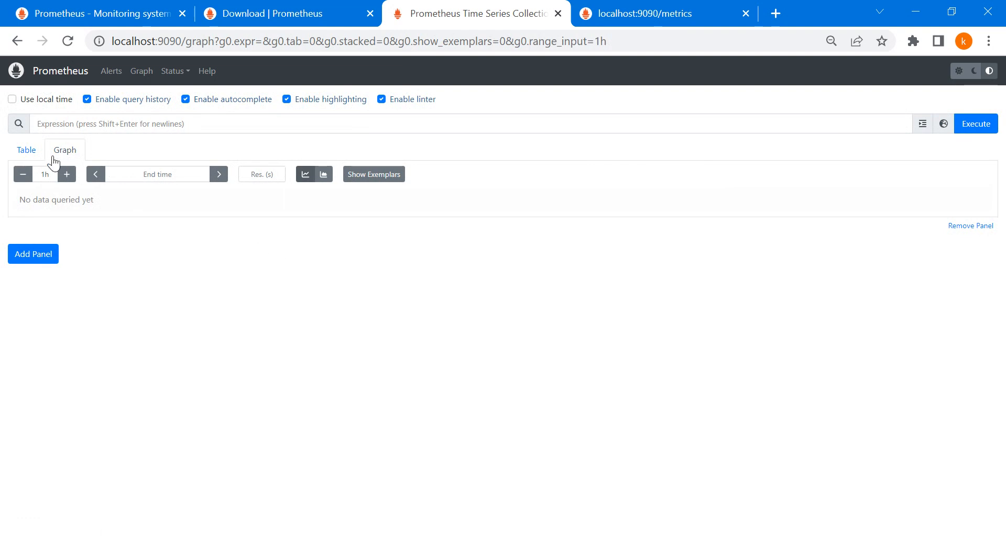
click(24, 150)
click(106, 124)
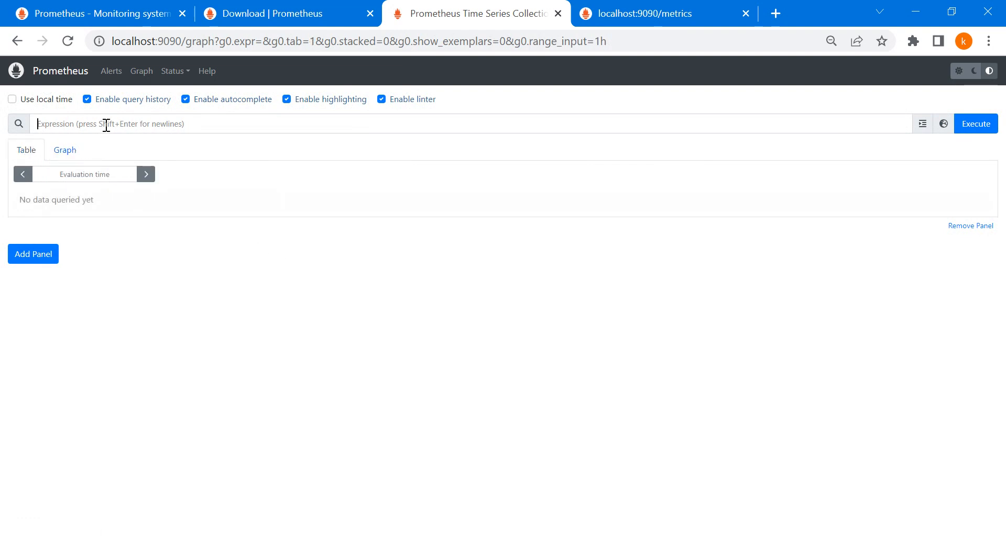